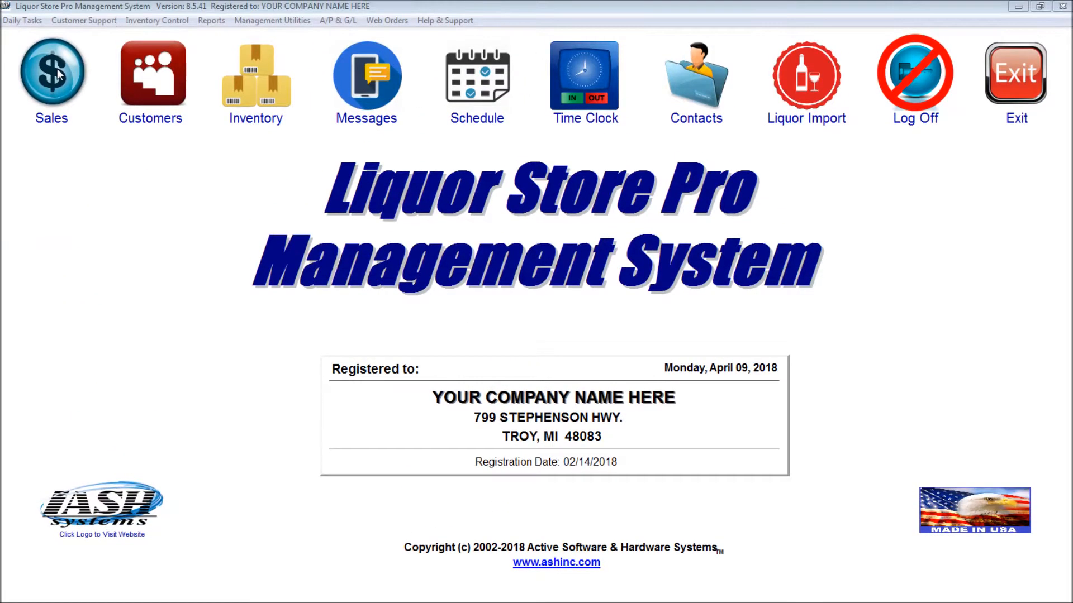
Open the sales screen and log in with the employee ID
{"action": "left_click", "coordinate": [58, 74]}
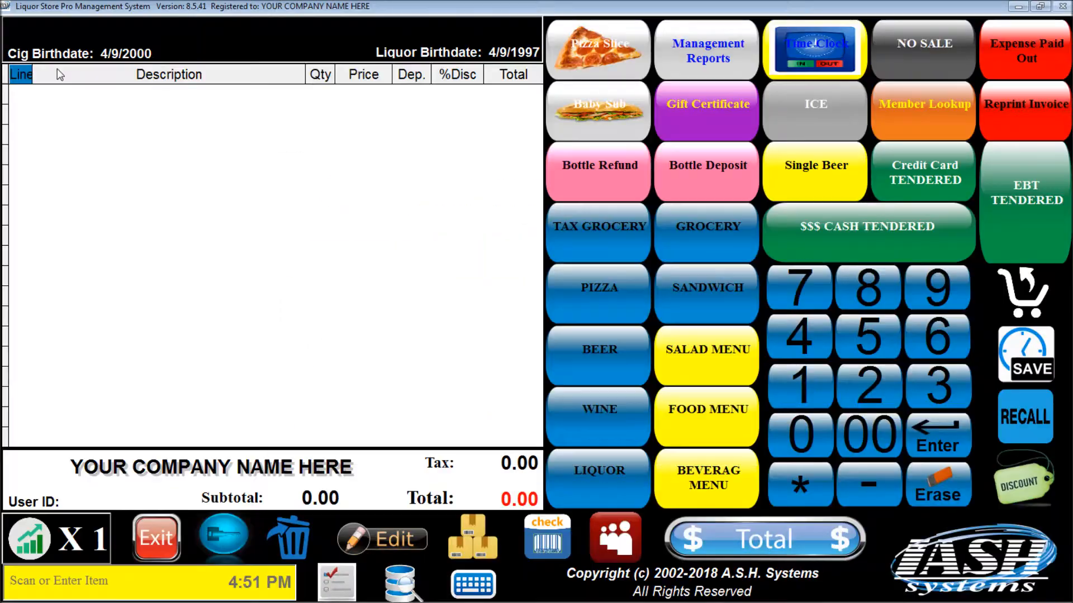
{"action": "type", "text": "RAA"}
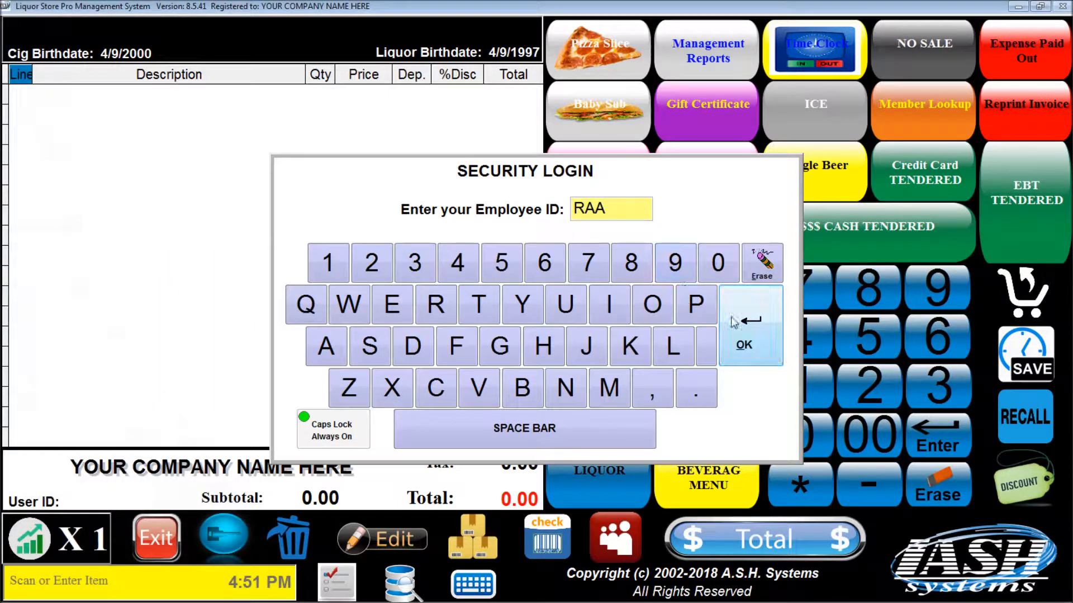
{"action": "left_click", "coordinate": [744, 321]}
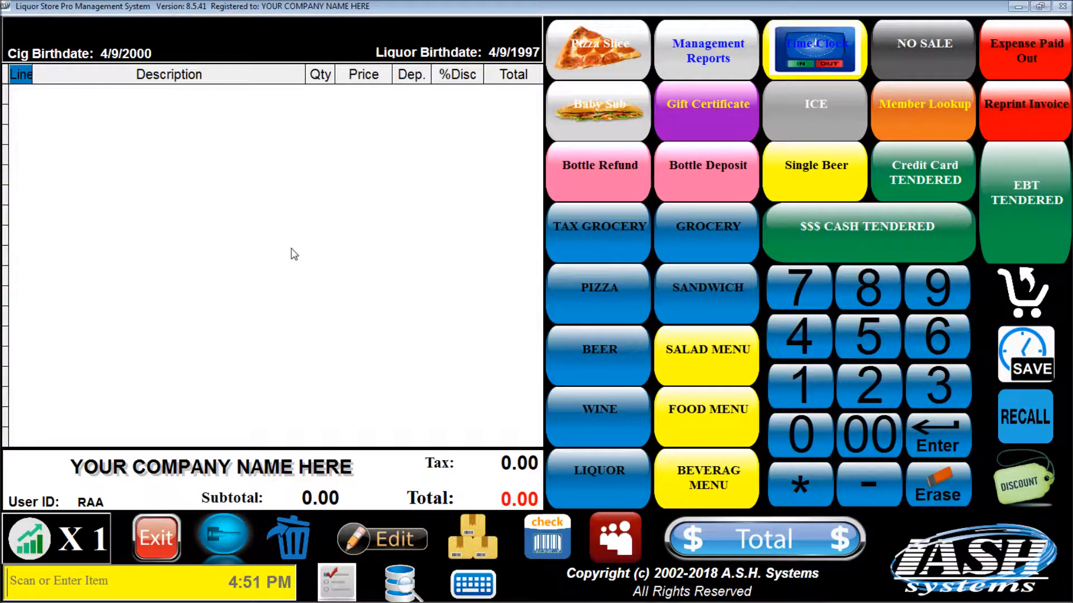
Ring up one Marlboro LT Special Blend Box, one Bud Light Single and one Rootbeer 12oz by their barcodes
{"action": "type", "text": "028422"}
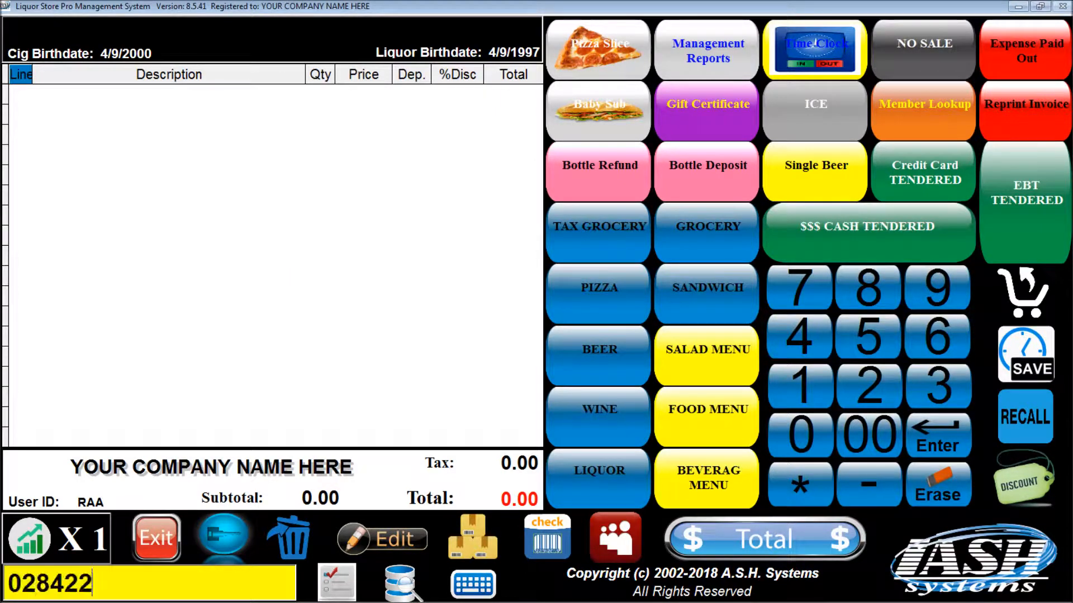
{"action": "key", "text": "Return"}
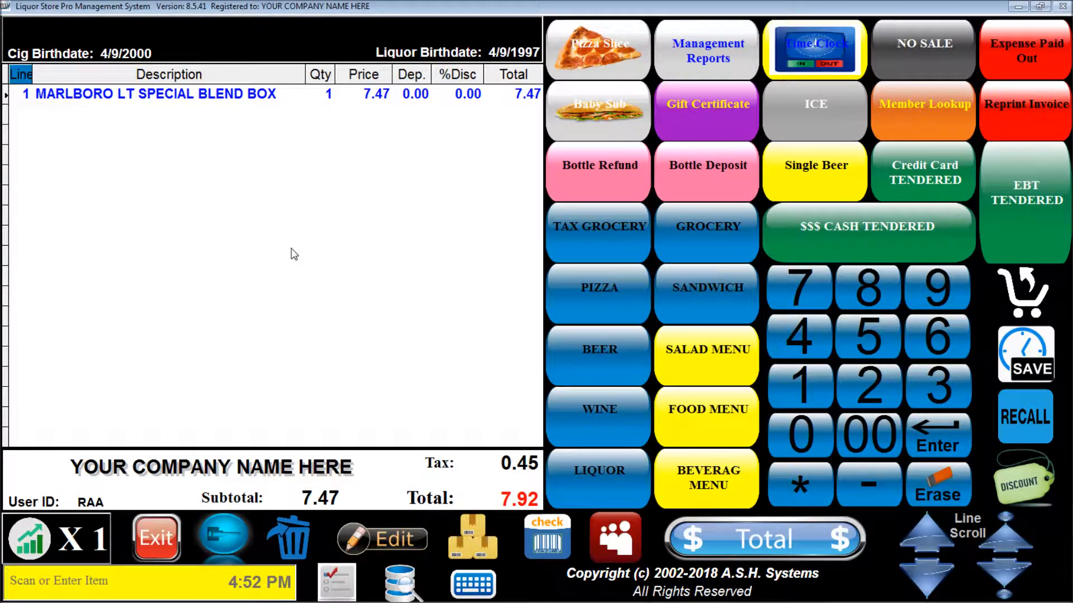
{"action": "key", "text": "Return"}
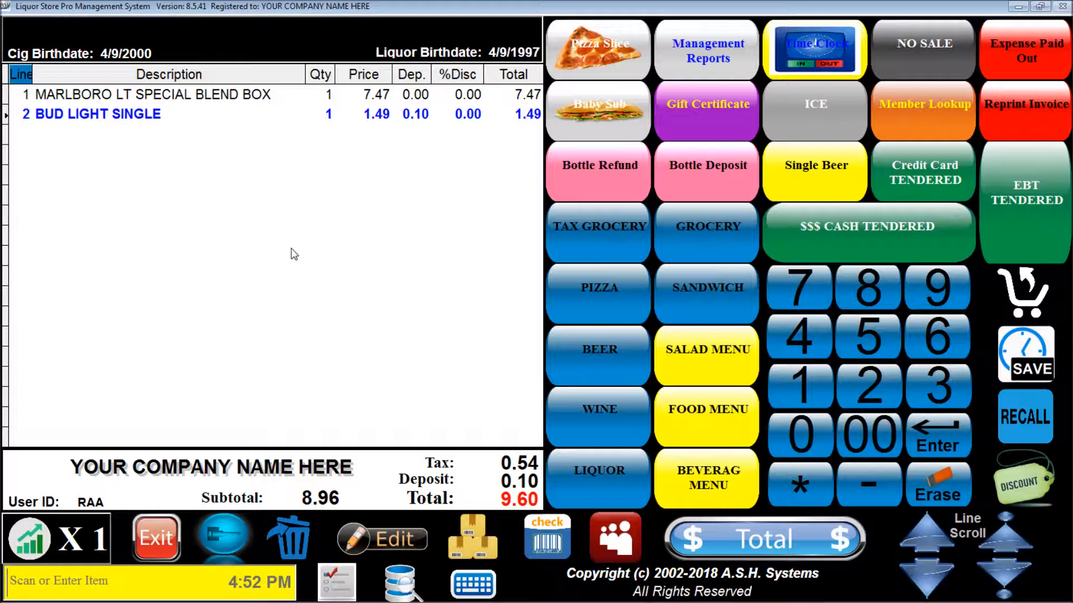
{"action": "key", "text": "Return"}
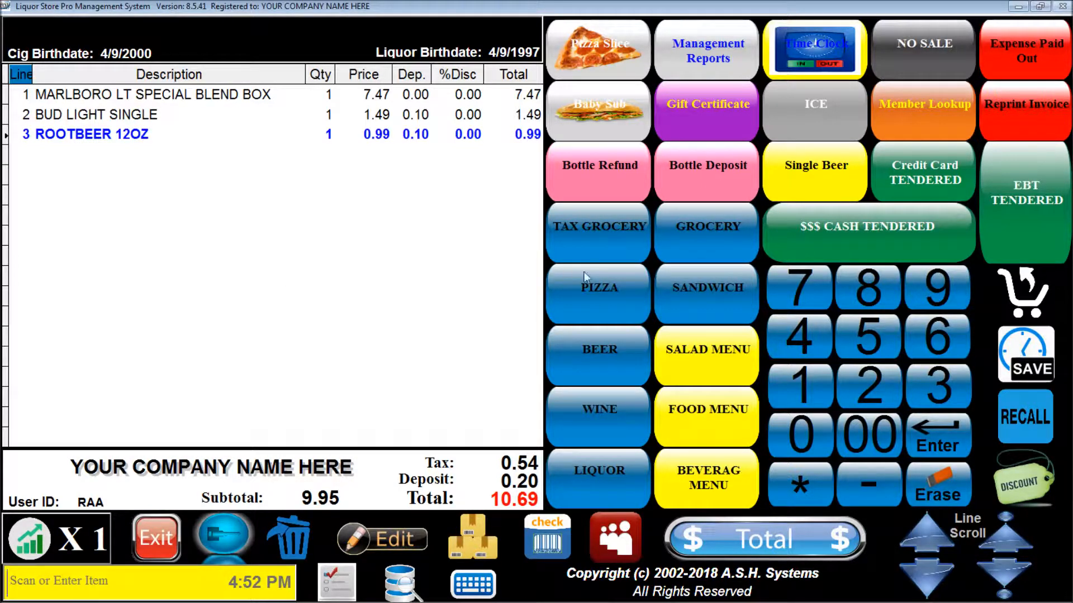
{"action": "left_click", "coordinate": [877, 345]}
{"action": "left_click", "coordinate": [931, 444]}
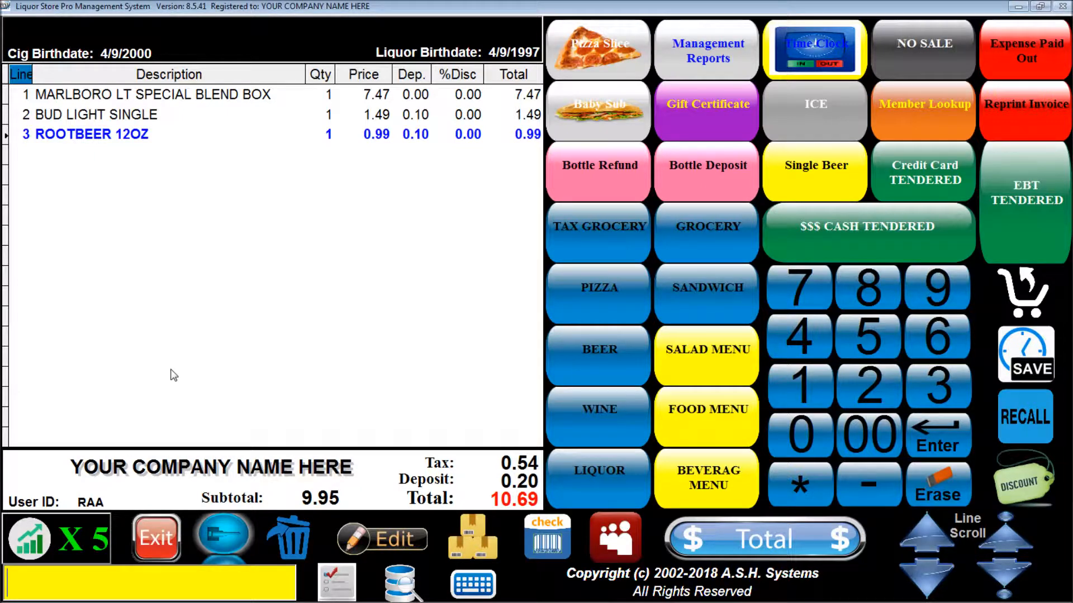
{"action": "type", "text": "037000962526"}
{"action": "key", "text": "Return"}
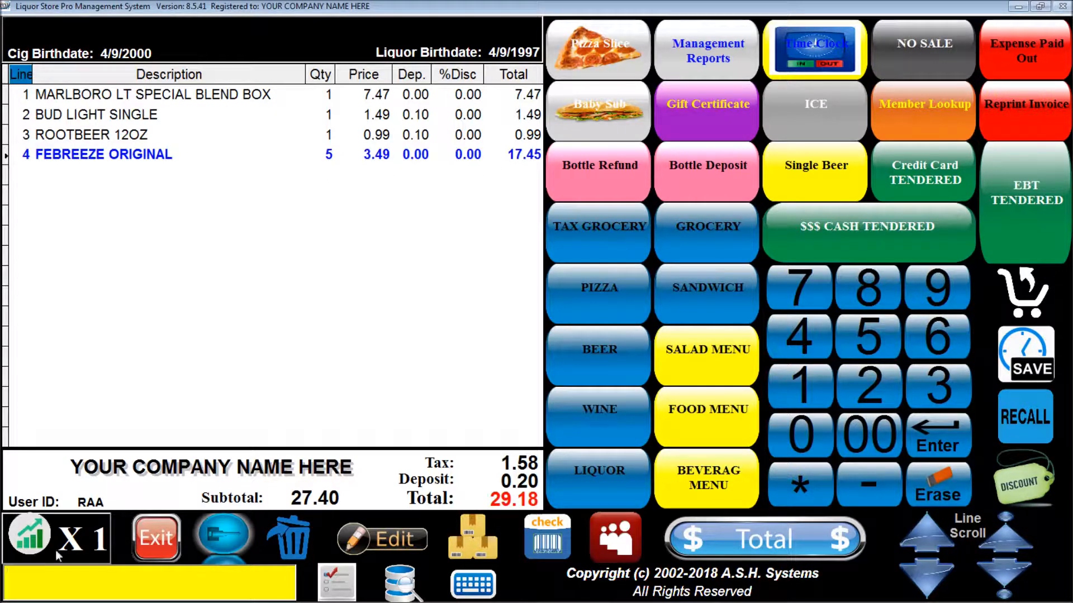
Set the quantity to 3 for the next item and ring up Rootbeer 12oz
{"action": "left_click", "coordinate": [86, 541]}
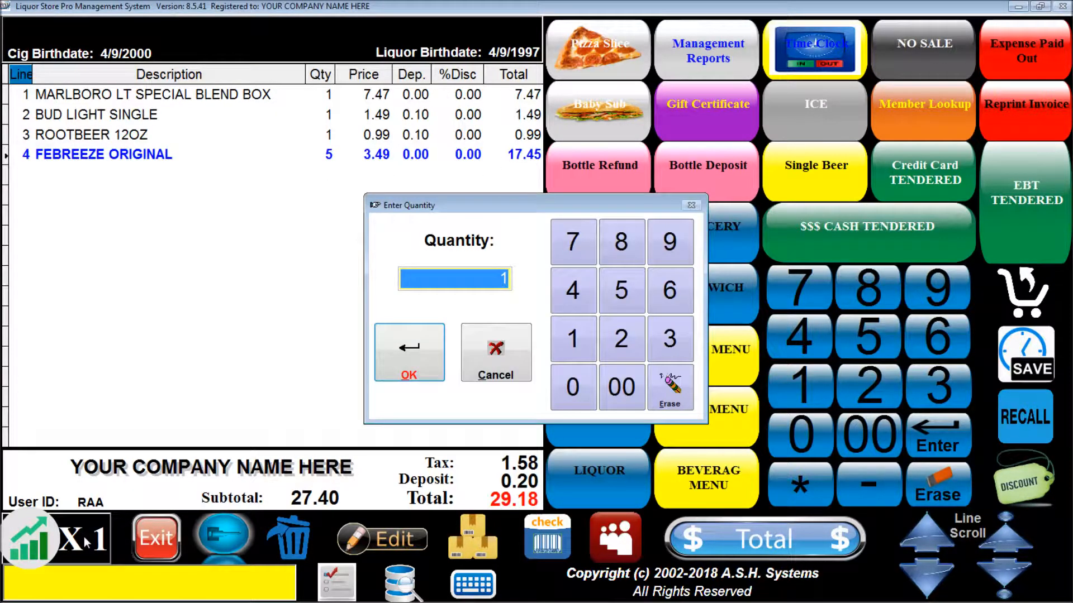
{"action": "left_click", "coordinate": [669, 338]}
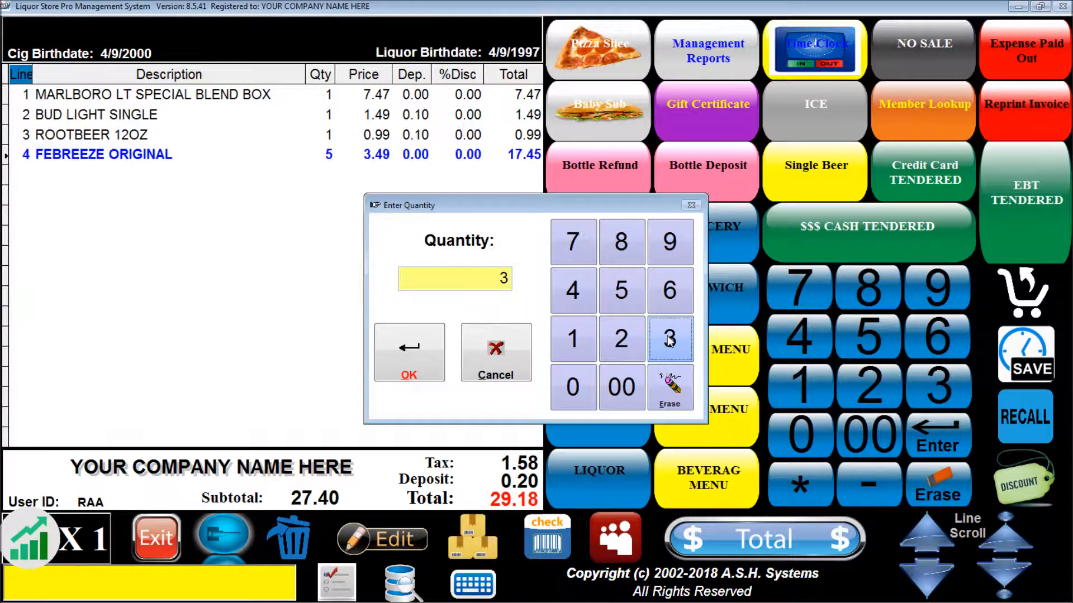
{"action": "left_click", "coordinate": [430, 361]}
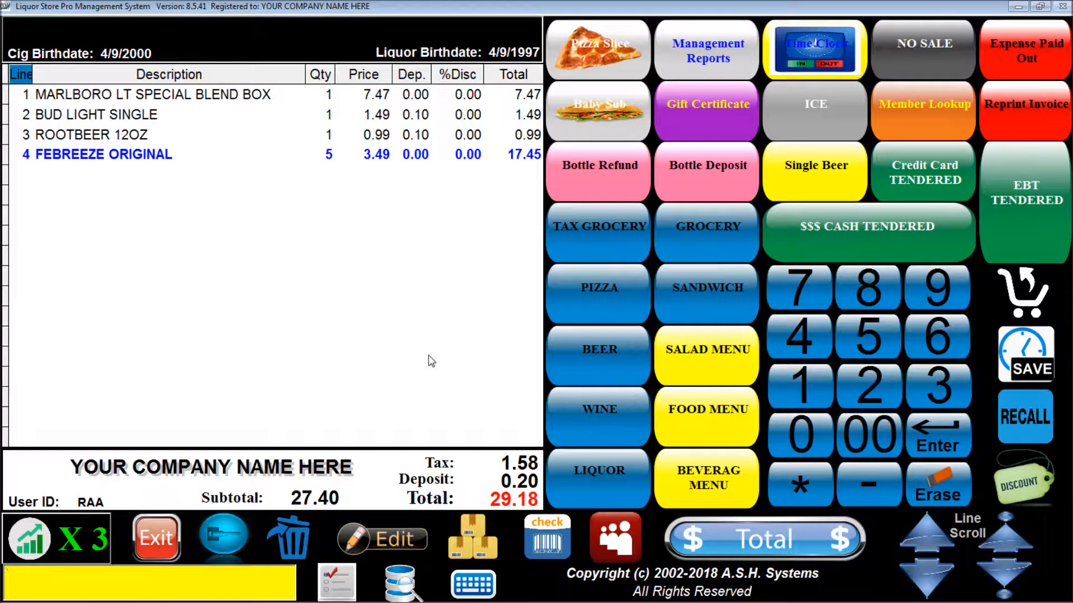
{"action": "key", "text": "Return"}
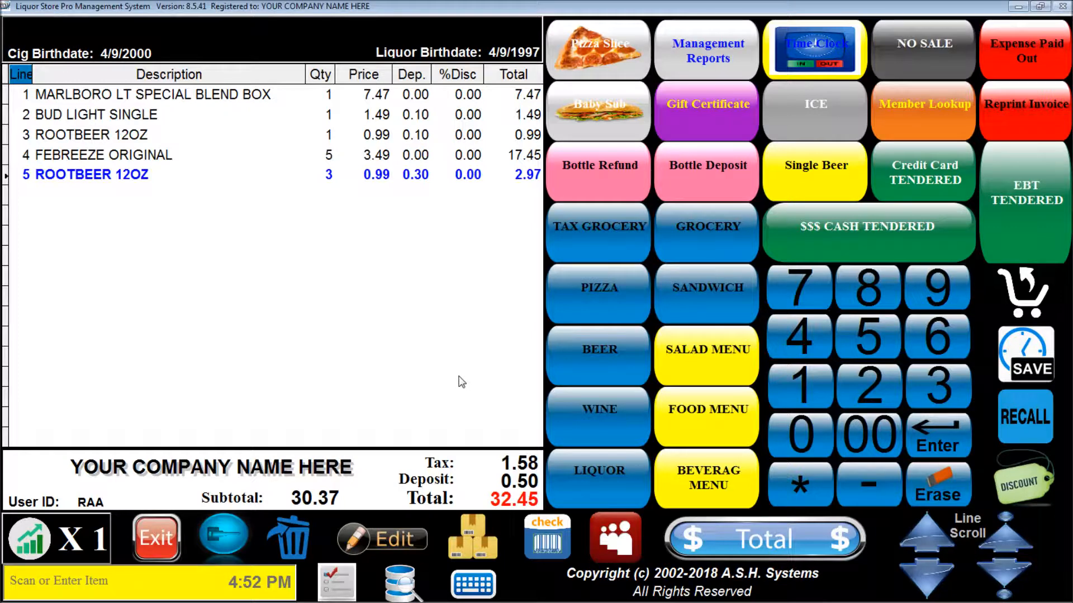
{"action": "type", "text": "041498149956"}
{"action": "key", "text": "Return"}
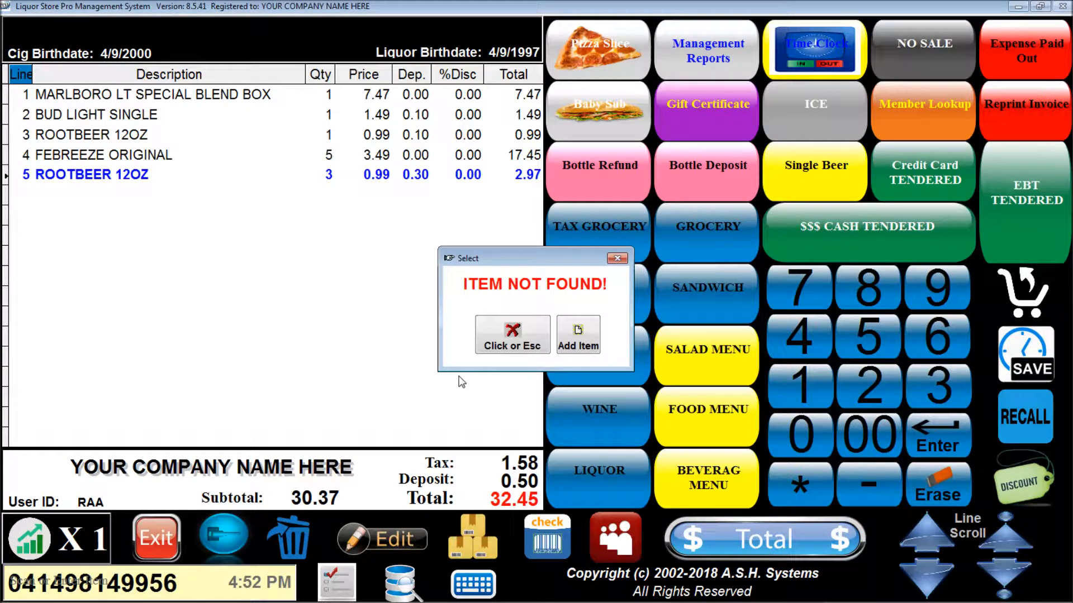
{"action": "left_click", "coordinate": [496, 342]}
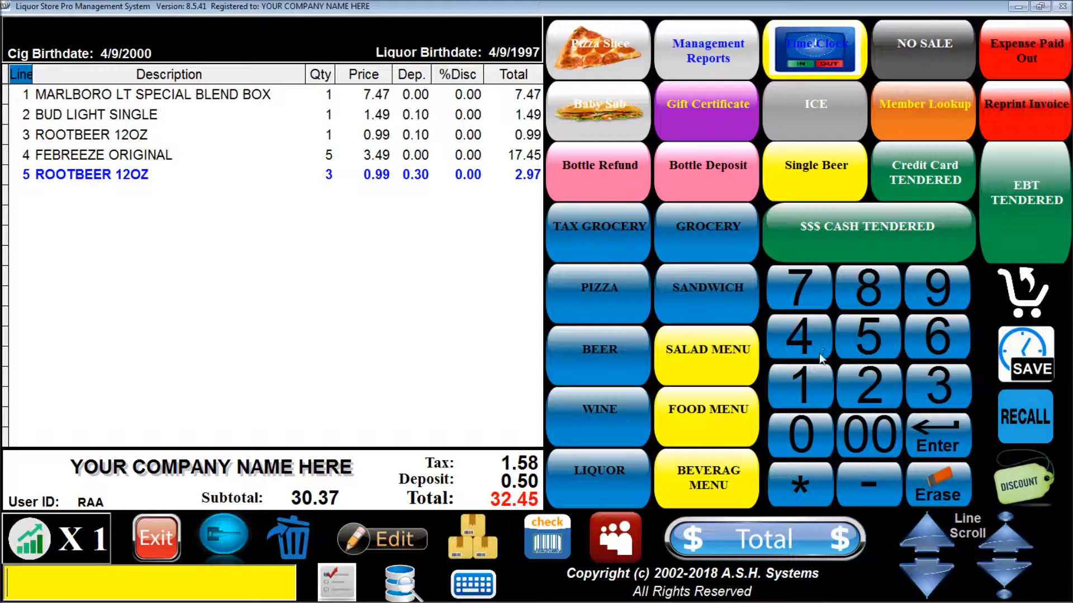
Ring up an item priced 1.79 under the Grocery department
{"action": "left_click", "coordinate": [819, 390]}
{"action": "left_click", "coordinate": [808, 293]}
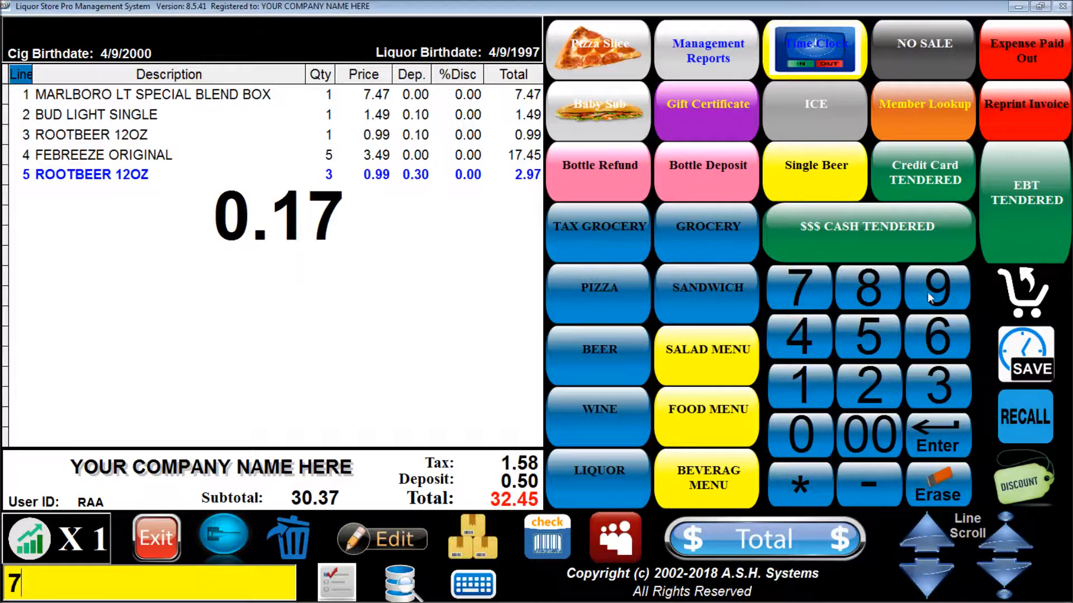
{"action": "left_click", "coordinate": [930, 298]}
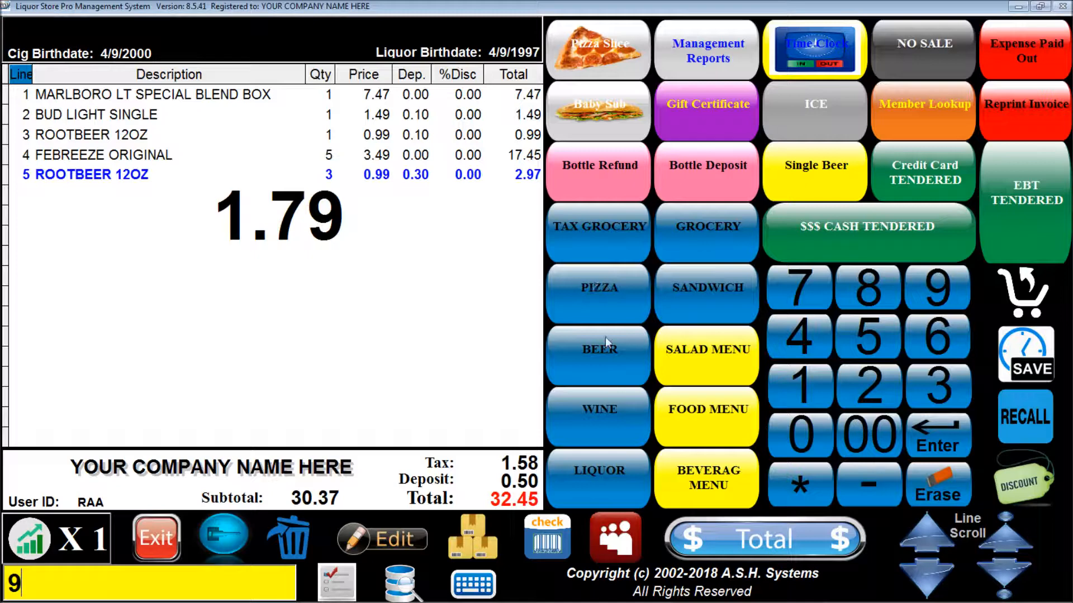
{"action": "left_click", "coordinate": [702, 240]}
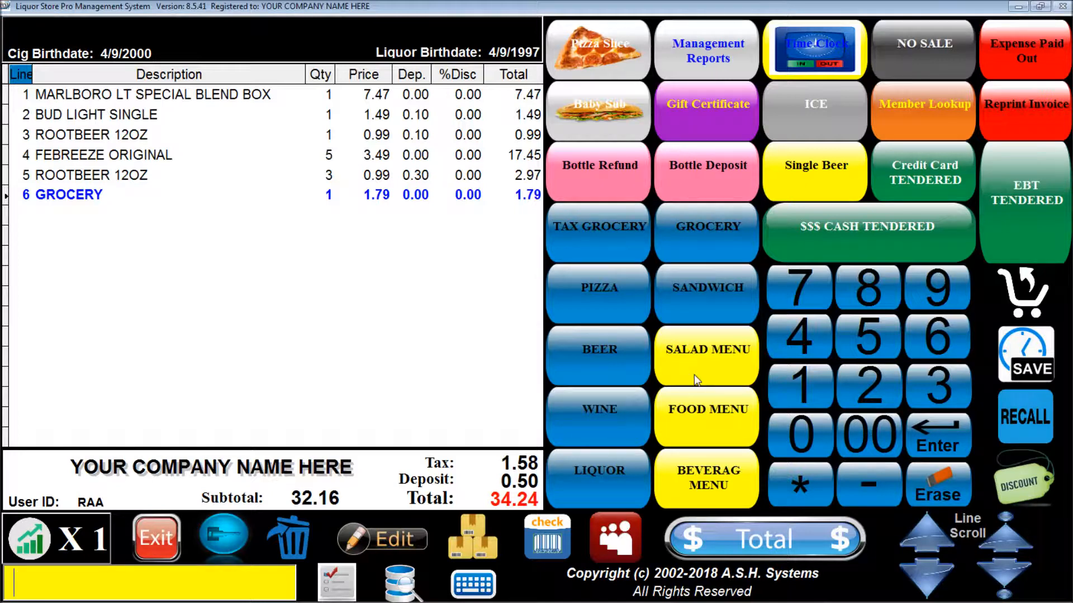
{"action": "type", "text": "041498149956"}
{"action": "key", "text": "Return"}
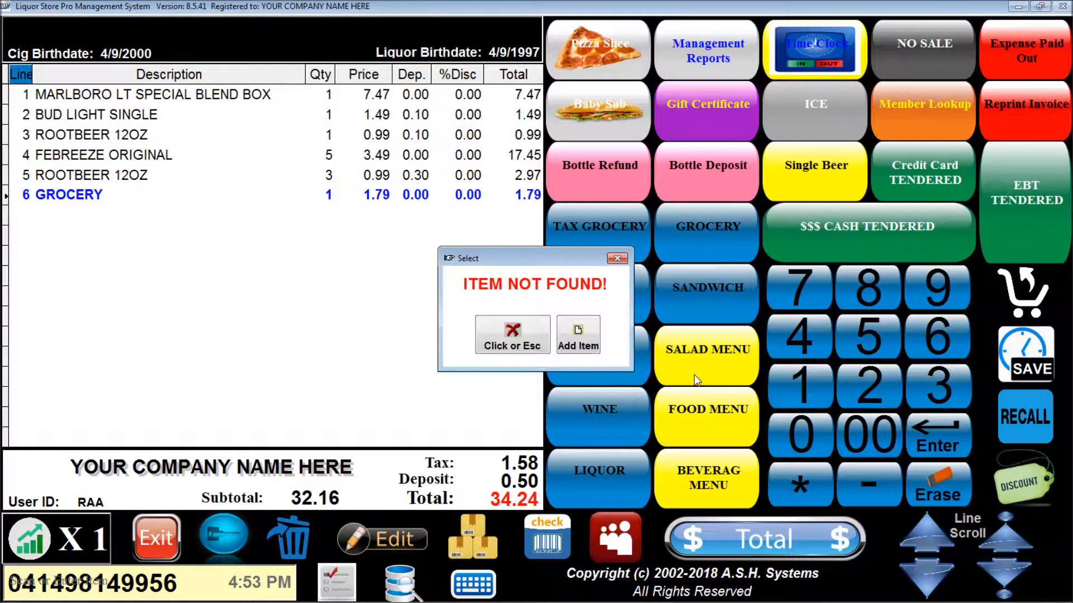
{"action": "left_click", "coordinate": [581, 330]}
{"action": "type", "text": "BOTTLED"}
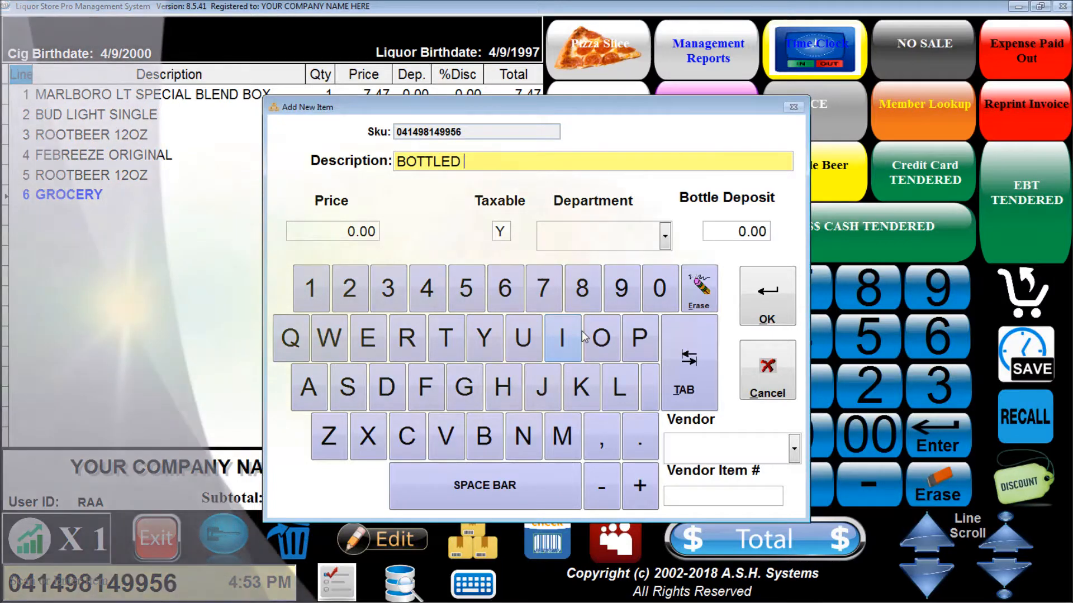
{"action": "type", "text": " WATER"}
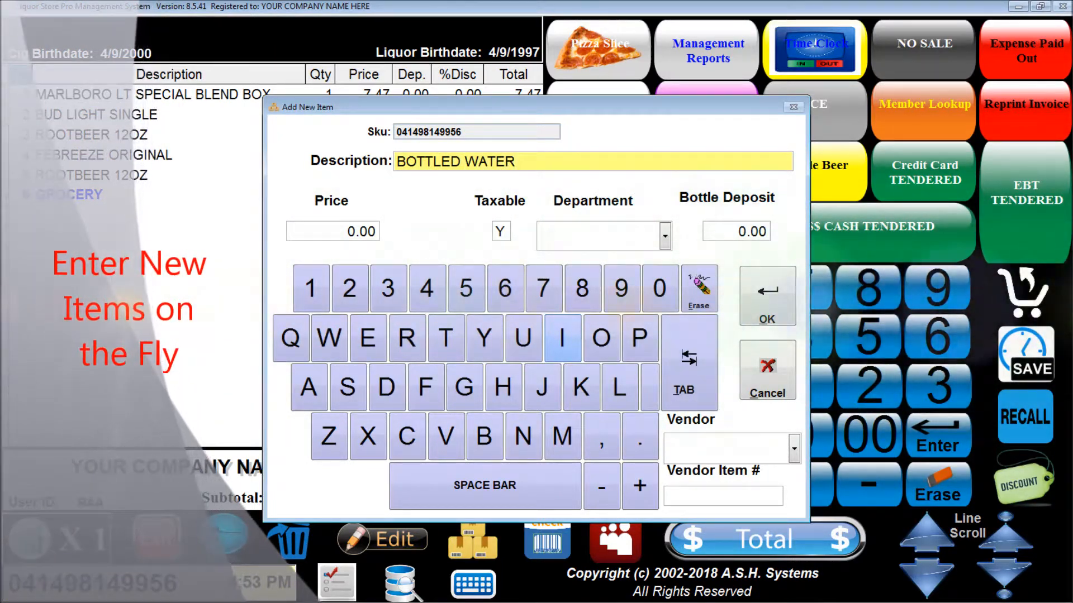
{"action": "key", "text": "Tab"}
{"action": "type", "text": "1.49"}
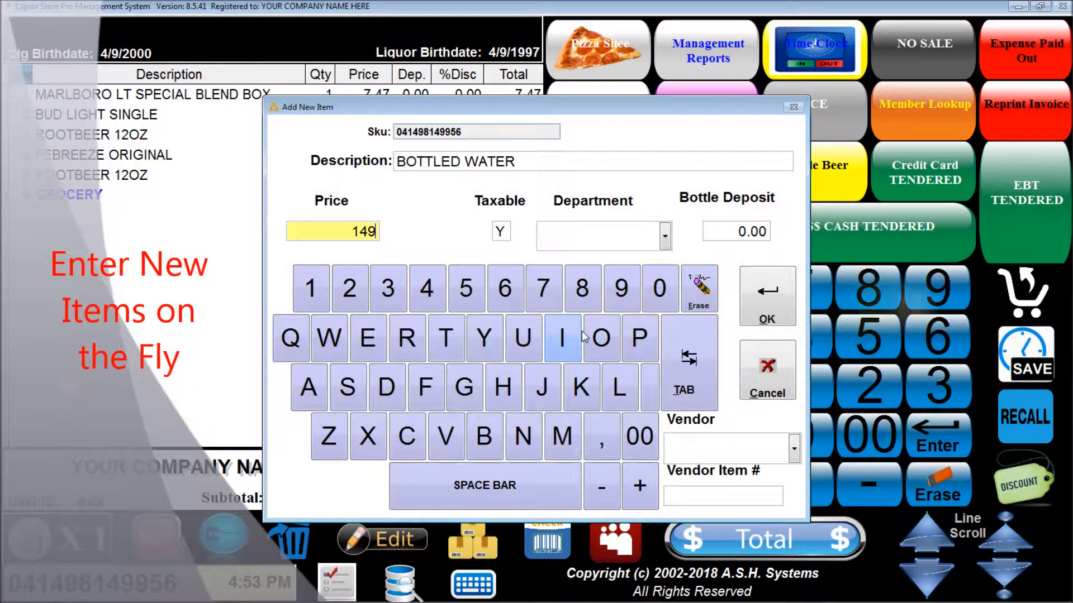
Assign the new bottled water item to the GROCERY department and save it into the current sale
{"action": "key", "text": "Tab"}
{"action": "key", "text": "Tab"}
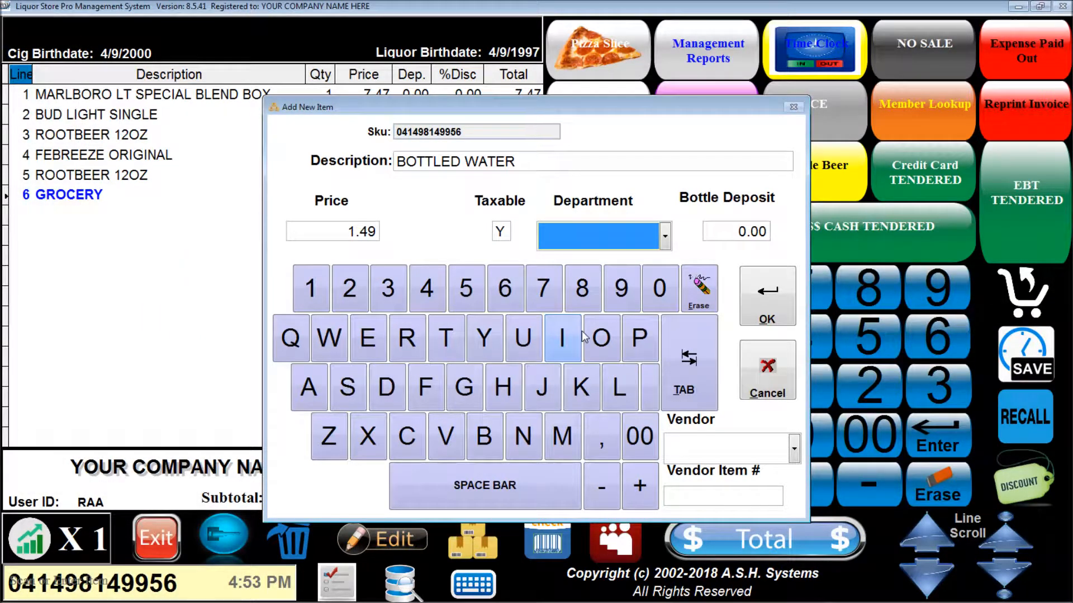
{"action": "left_click", "coordinate": [665, 235]}
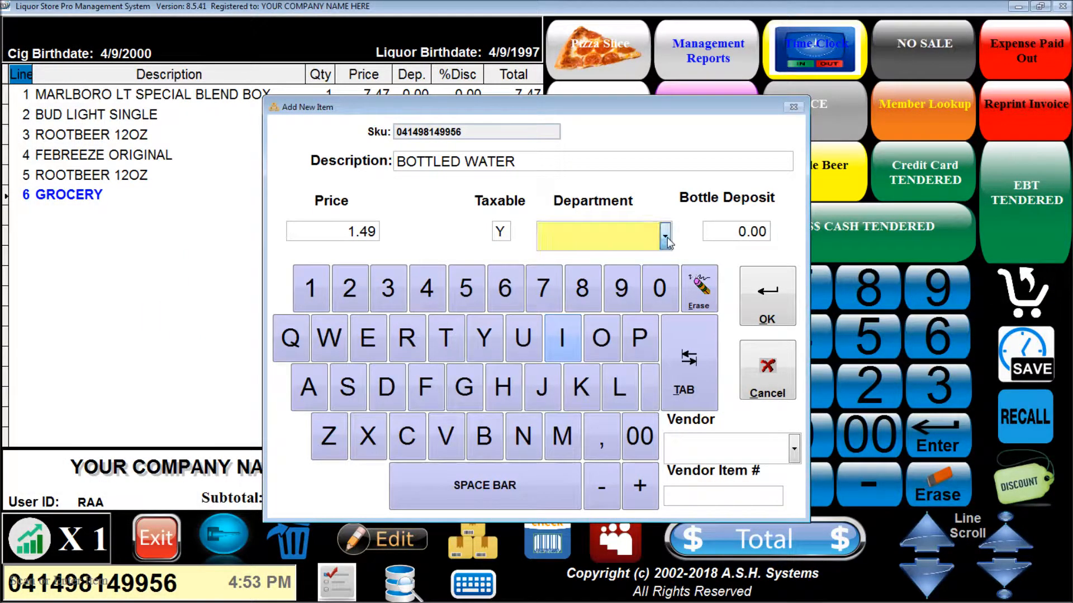
{"action": "left_click", "coordinate": [615, 354]}
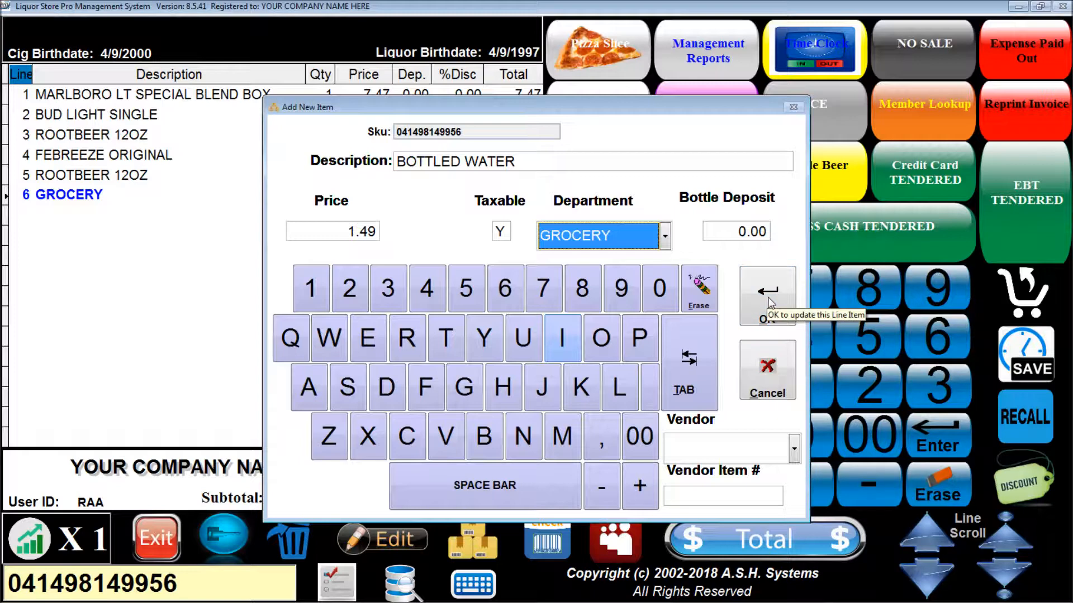
{"action": "left_click", "coordinate": [768, 296]}
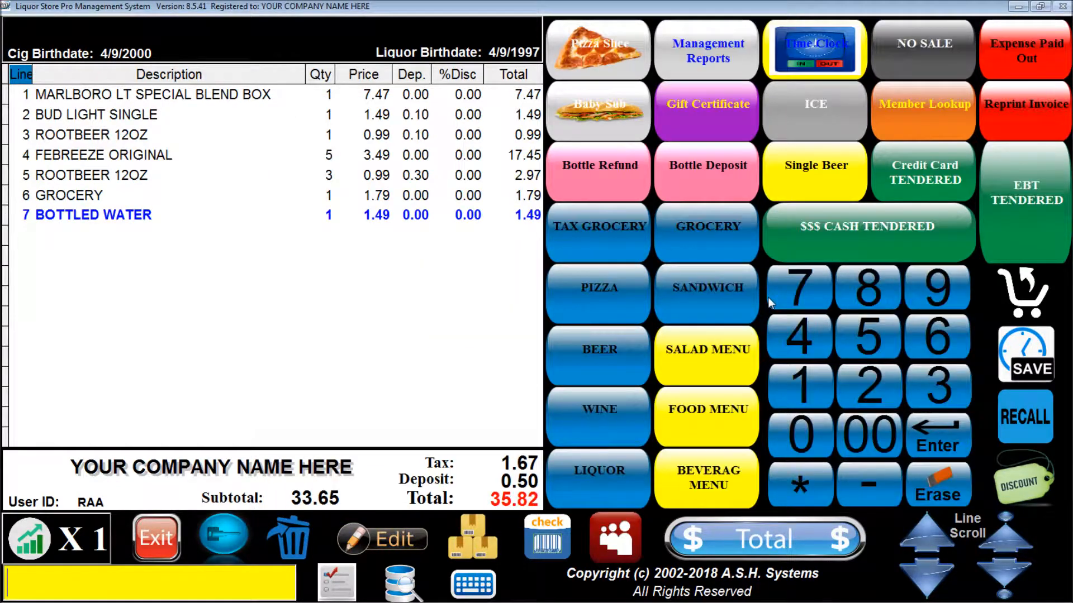
Ring up another bottled water by barcode, plus one pizza slice and one baby sub
{"action": "type", "text": "0414"}
{"action": "key", "text": "Return"}
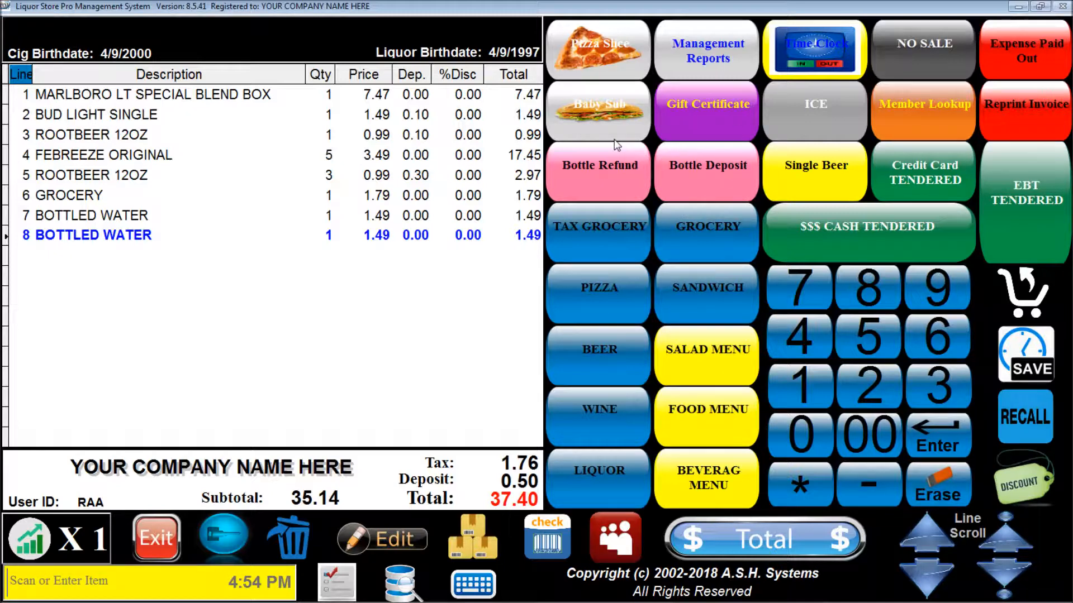
{"action": "left_click", "coordinate": [584, 53]}
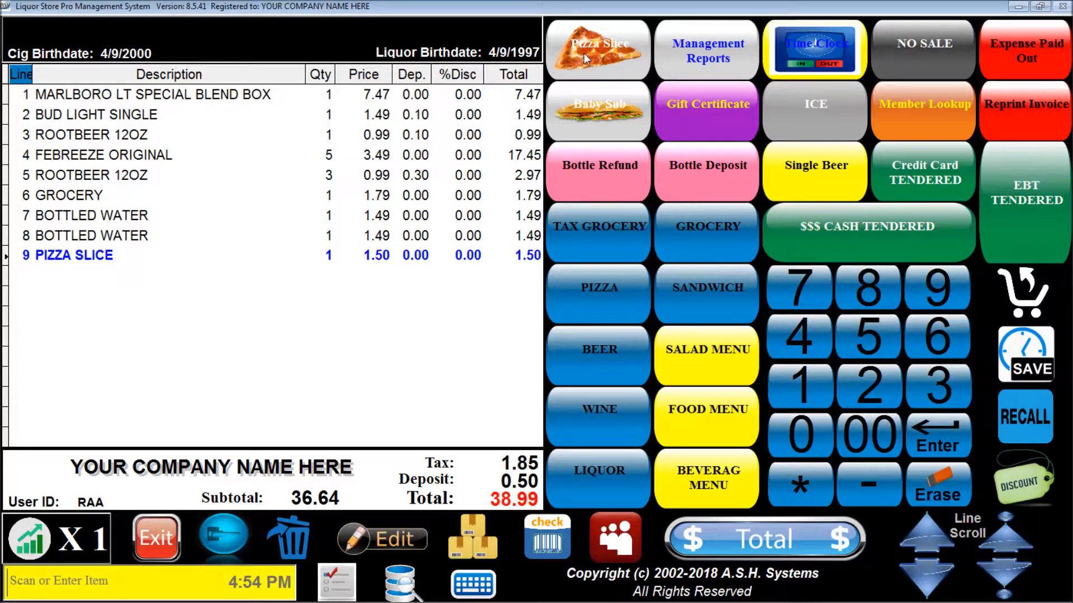
{"action": "left_click", "coordinate": [595, 123]}
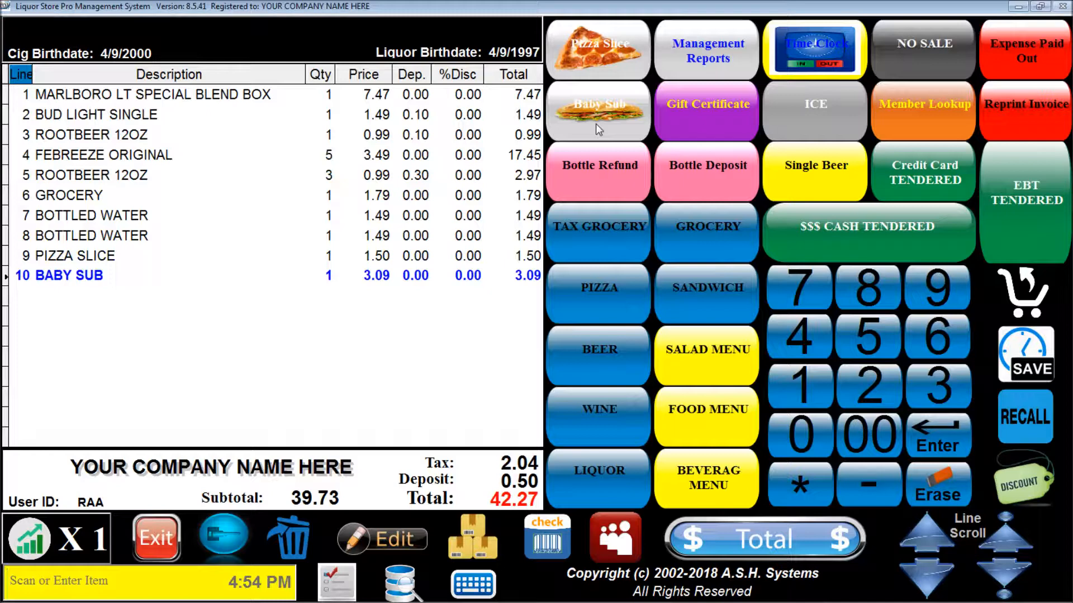
Ring up one small antipasto salad and one medium garden salad
{"action": "left_click", "coordinate": [700, 355]}
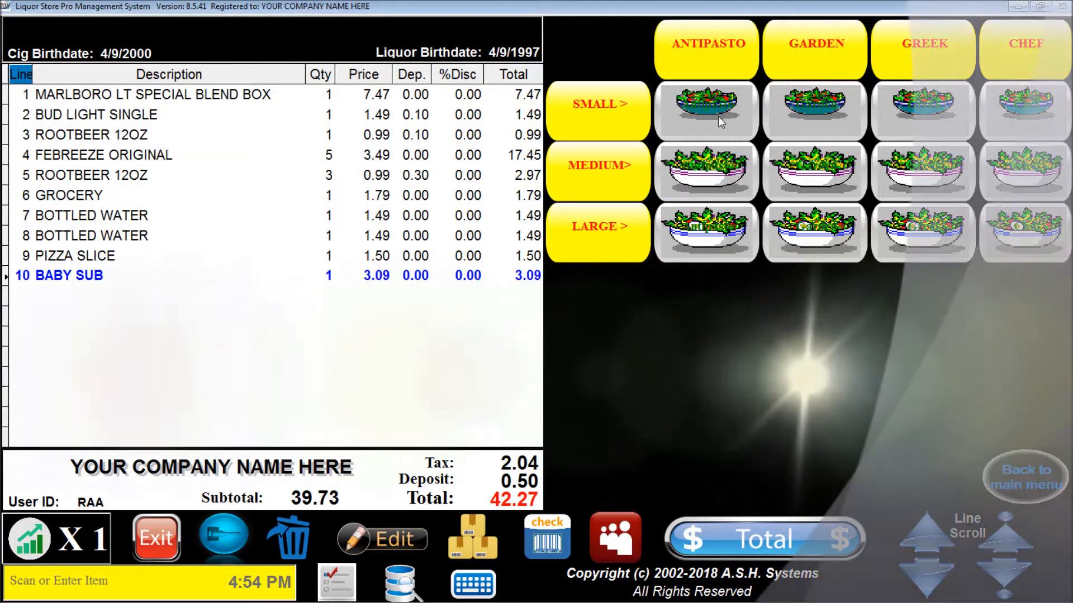
{"action": "left_click", "coordinate": [715, 113]}
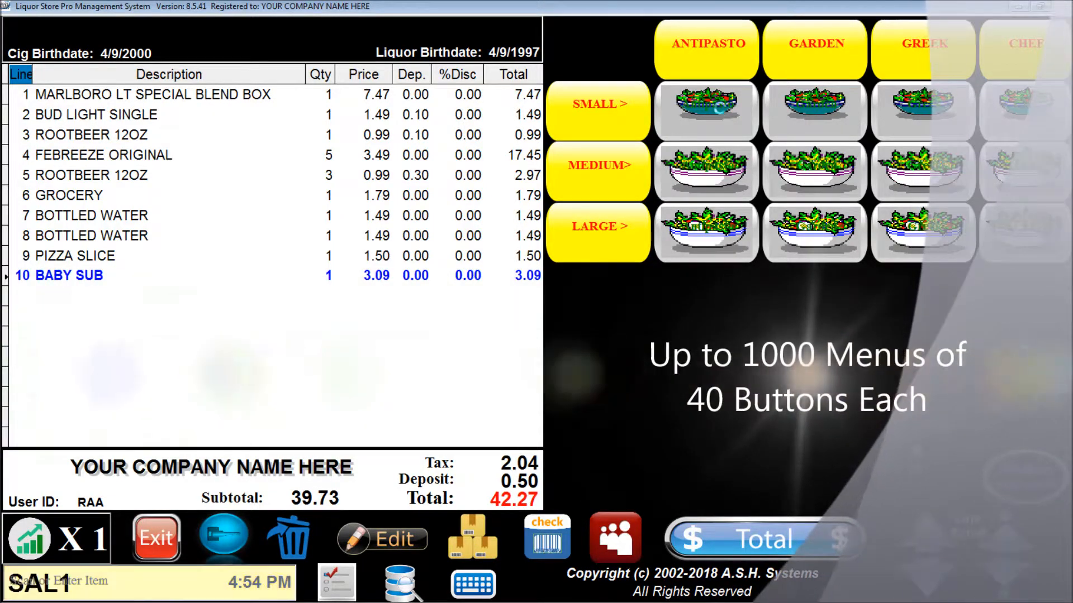
{"action": "left_click", "coordinate": [828, 183]}
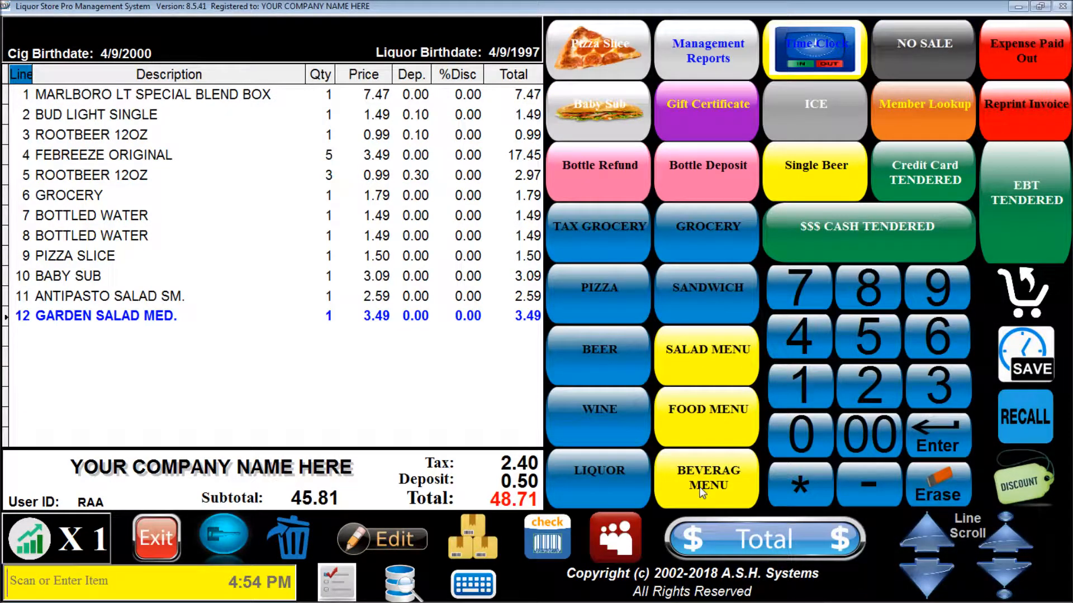
Add a 12 oz coffee, a 16 oz coffee and a 12 oz soda to the sale
{"action": "left_click", "coordinate": [702, 489]}
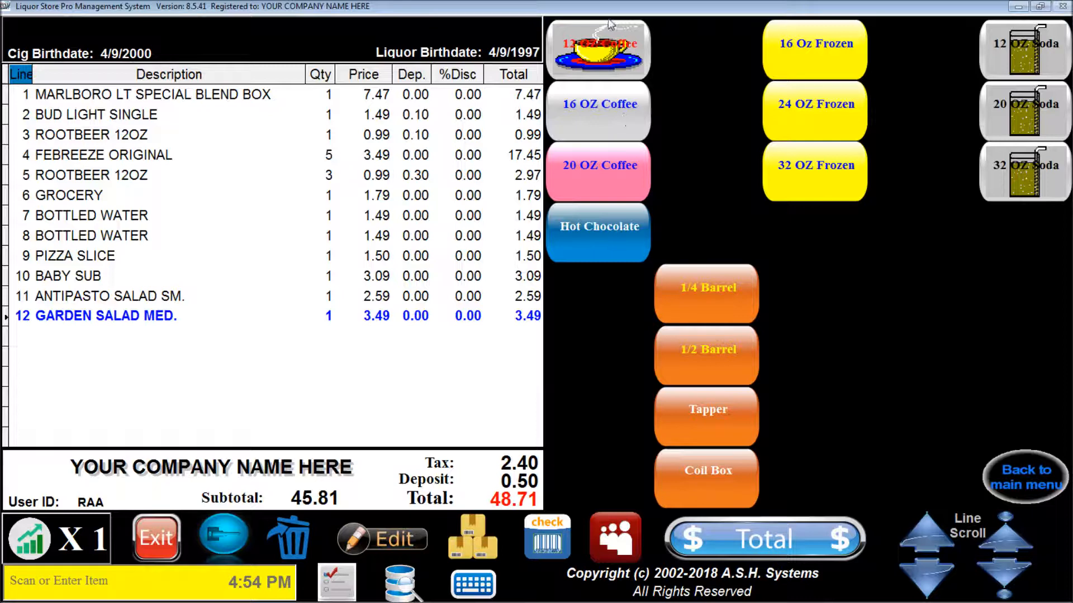
{"action": "left_click", "coordinate": [603, 44]}
{"action": "left_click", "coordinate": [594, 112]}
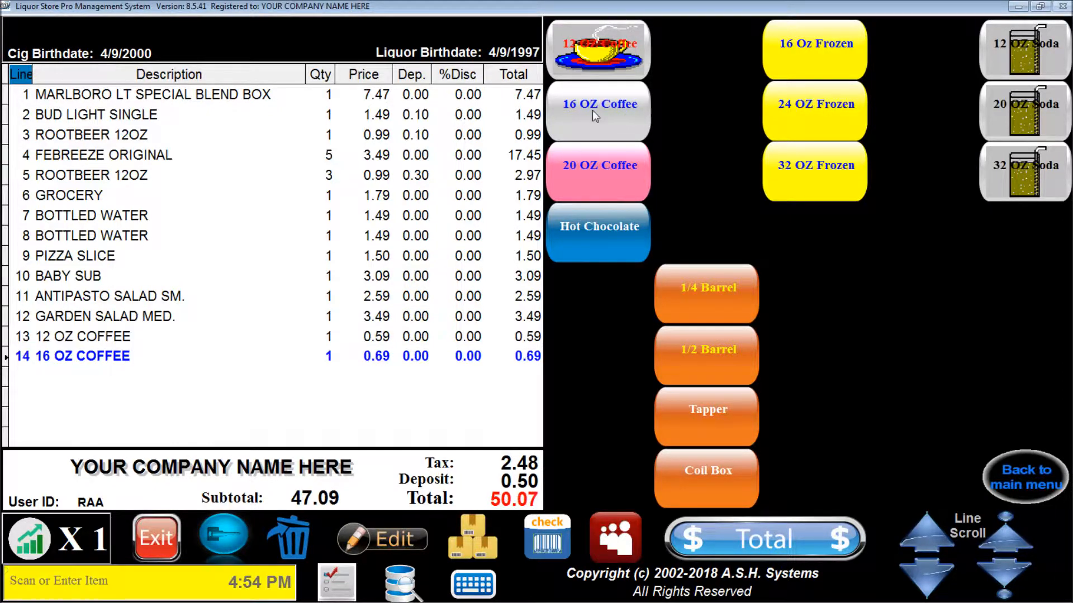
{"action": "left_click", "coordinate": [1028, 40]}
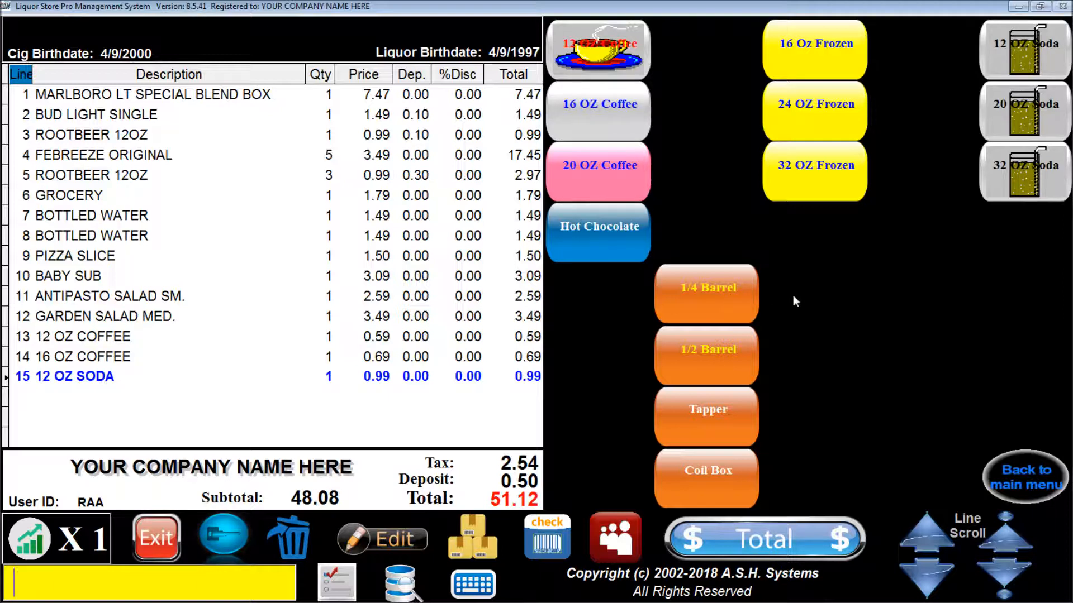
Start a 1/4 barrel rental, look up the customer by last name and assign that customer to the sale
{"action": "left_click", "coordinate": [703, 280]}
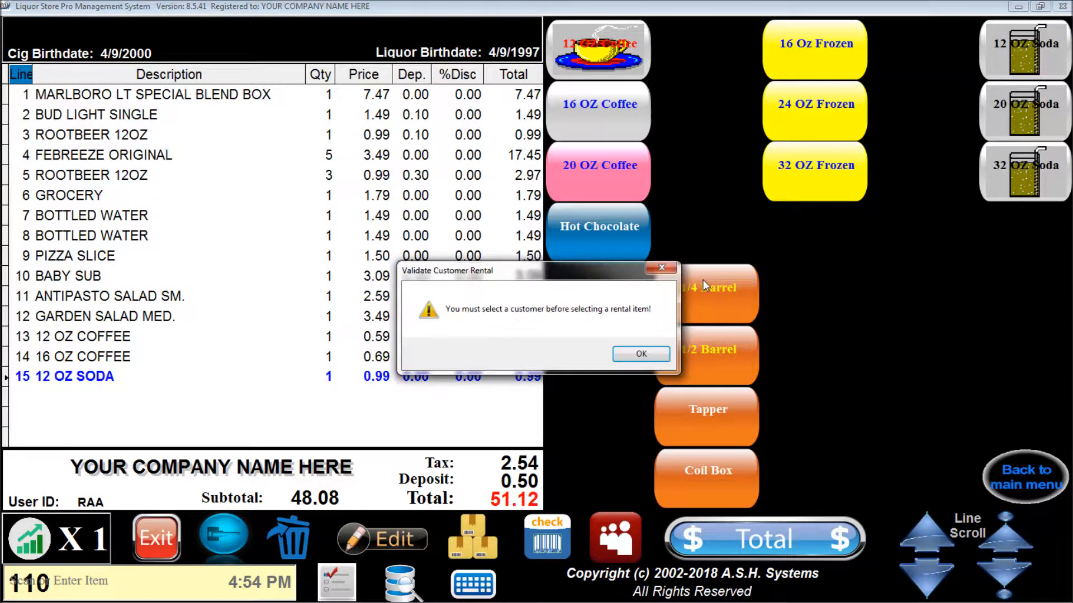
{"action": "left_click", "coordinate": [630, 354]}
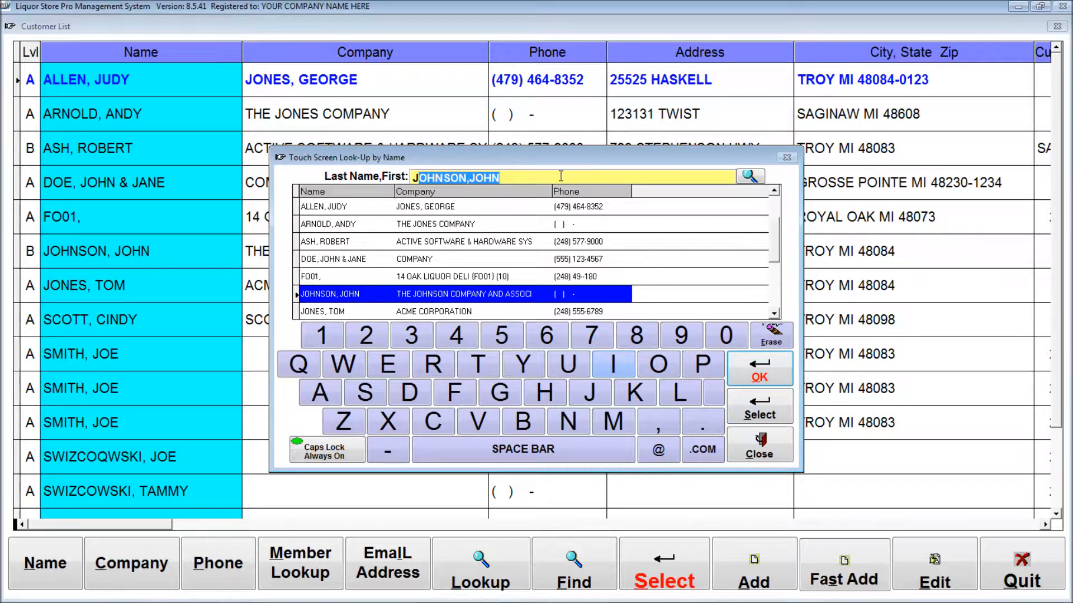
{"action": "double_click", "coordinate": [517, 174]}
{"action": "type", "text": "SMITH"}
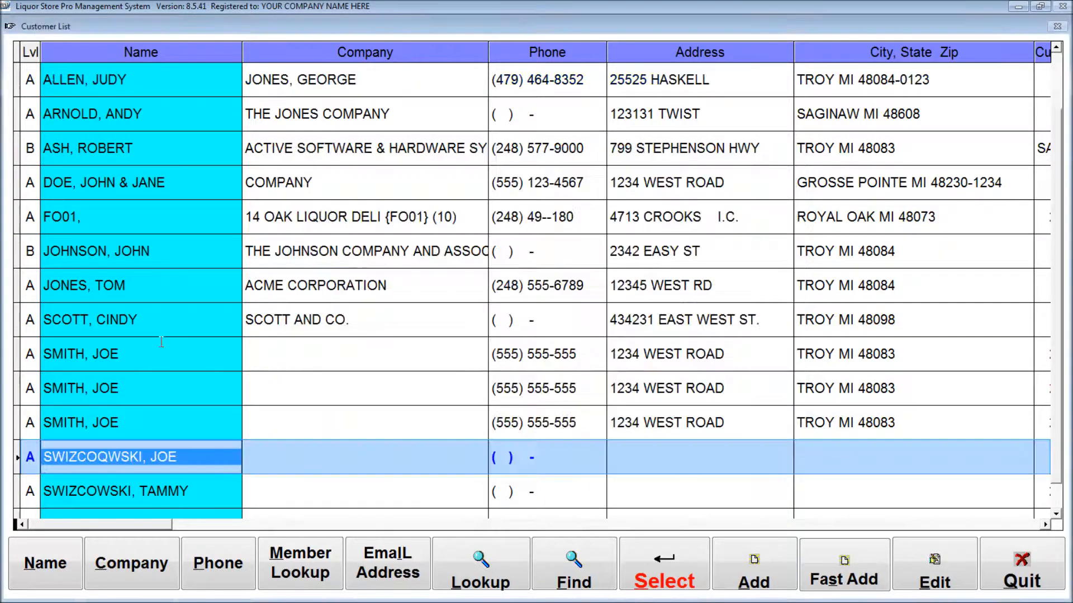
{"action": "left_click", "coordinate": [161, 353]}
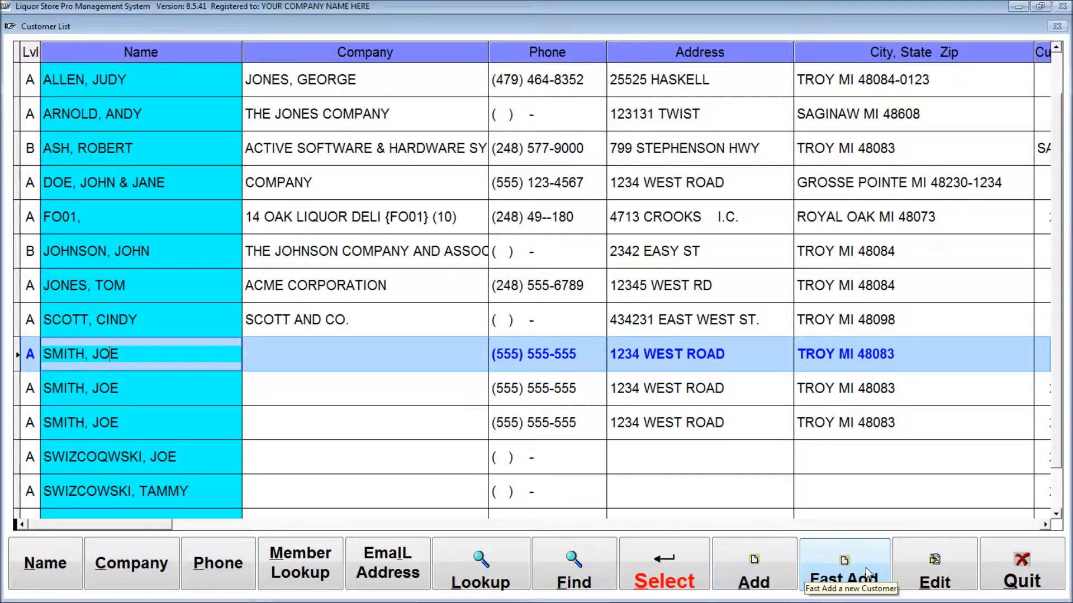
{"action": "left_click", "coordinate": [655, 555]}
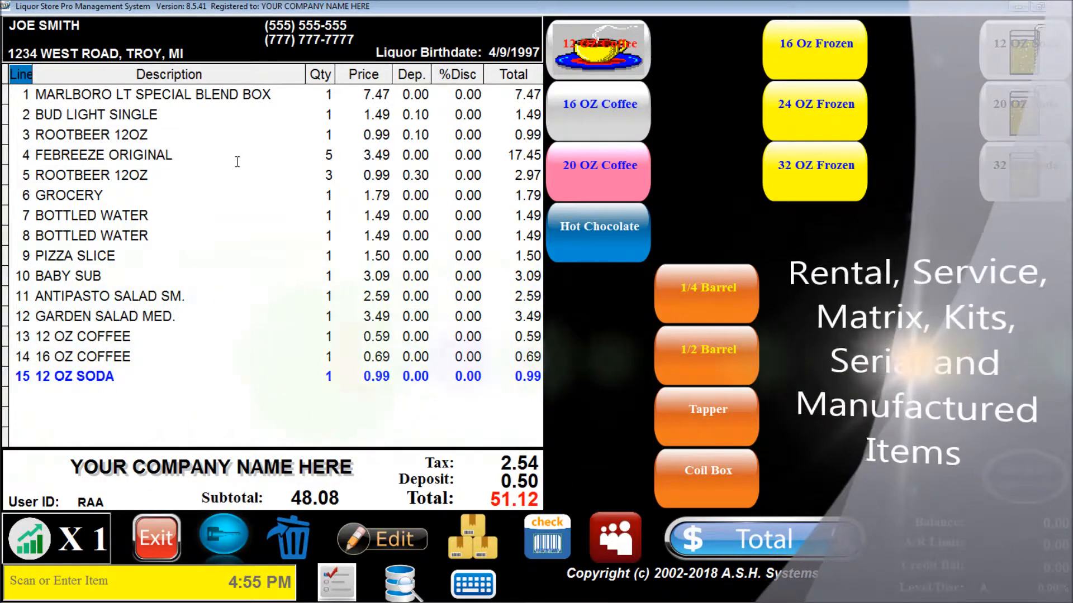
Add the 1/4 barrel, tapper and coil box rentals to the sale and return to the main menu
{"action": "left_click", "coordinate": [699, 301]}
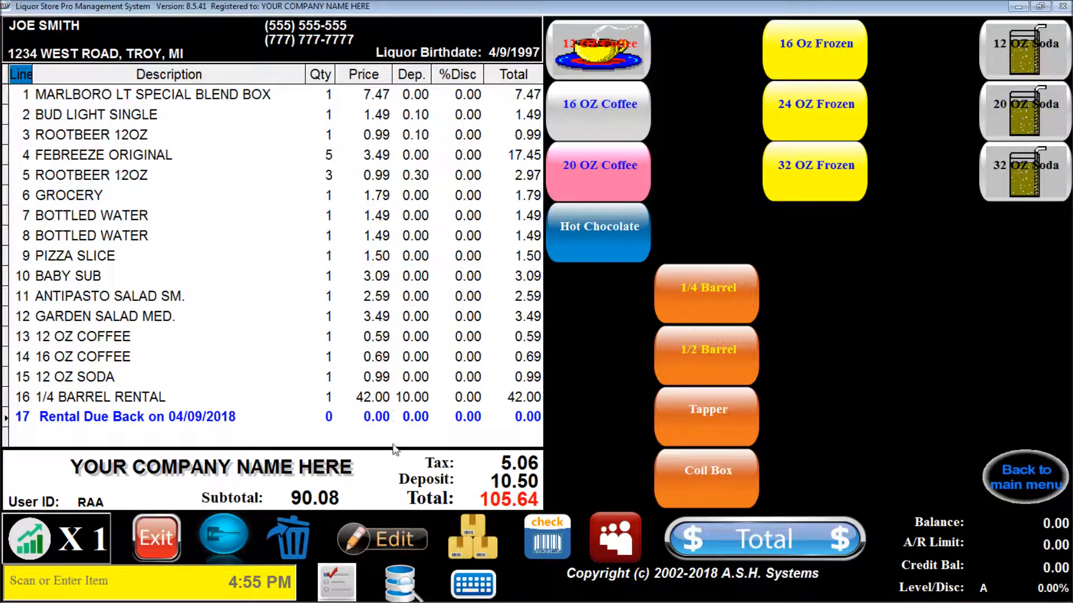
{"action": "left_click", "coordinate": [698, 410]}
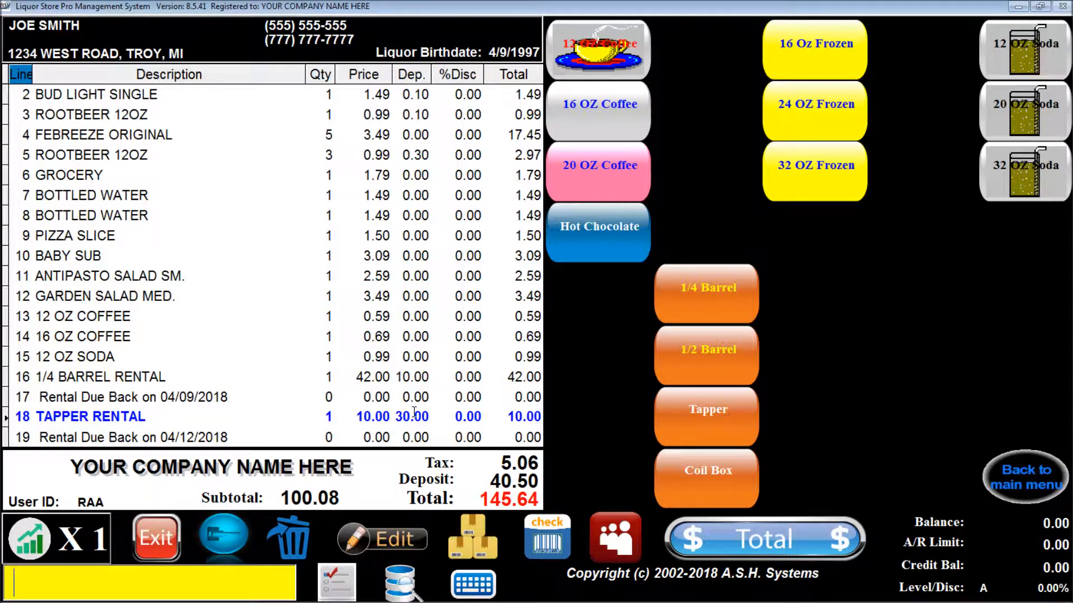
{"action": "left_click", "coordinate": [715, 472]}
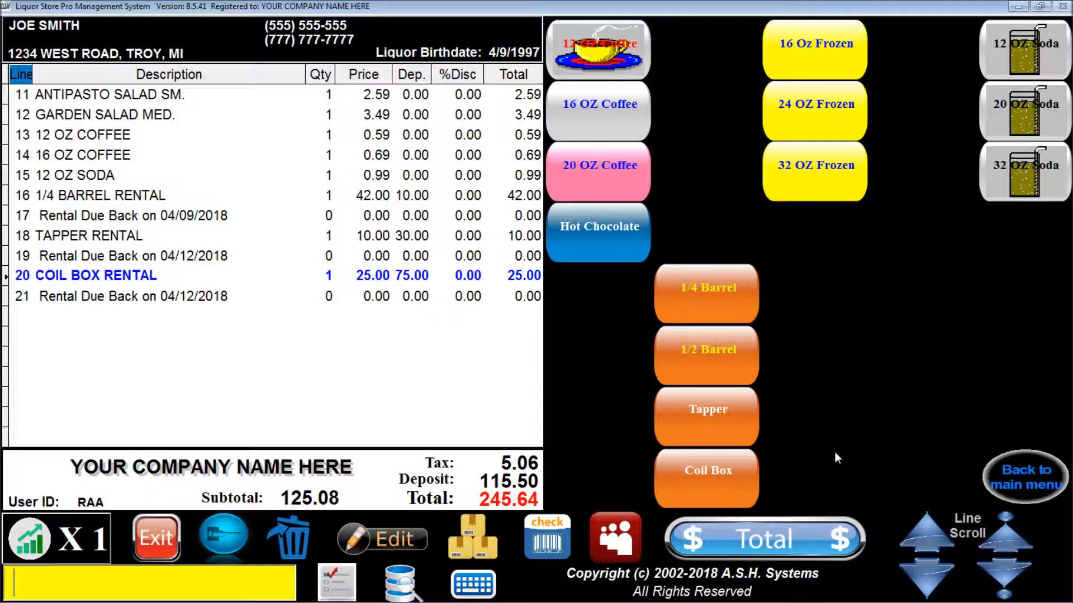
{"action": "left_click", "coordinate": [1014, 475]}
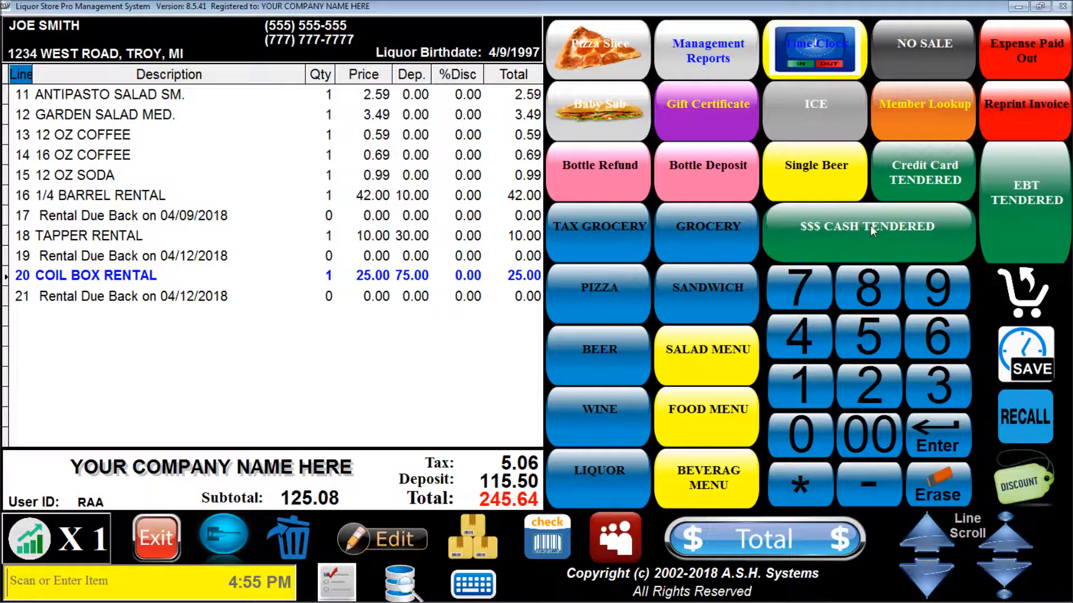
Total the sale, verify that the customer is of legal age, and enter 300.00 tendered as cash
{"action": "left_click", "coordinate": [746, 548]}
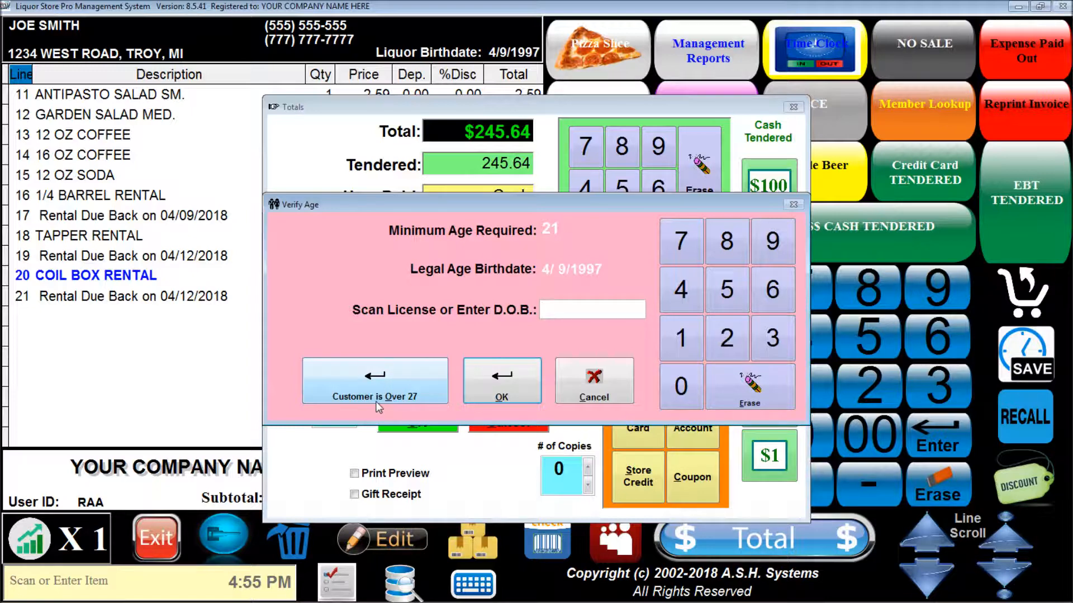
{"action": "left_click", "coordinate": [375, 386]}
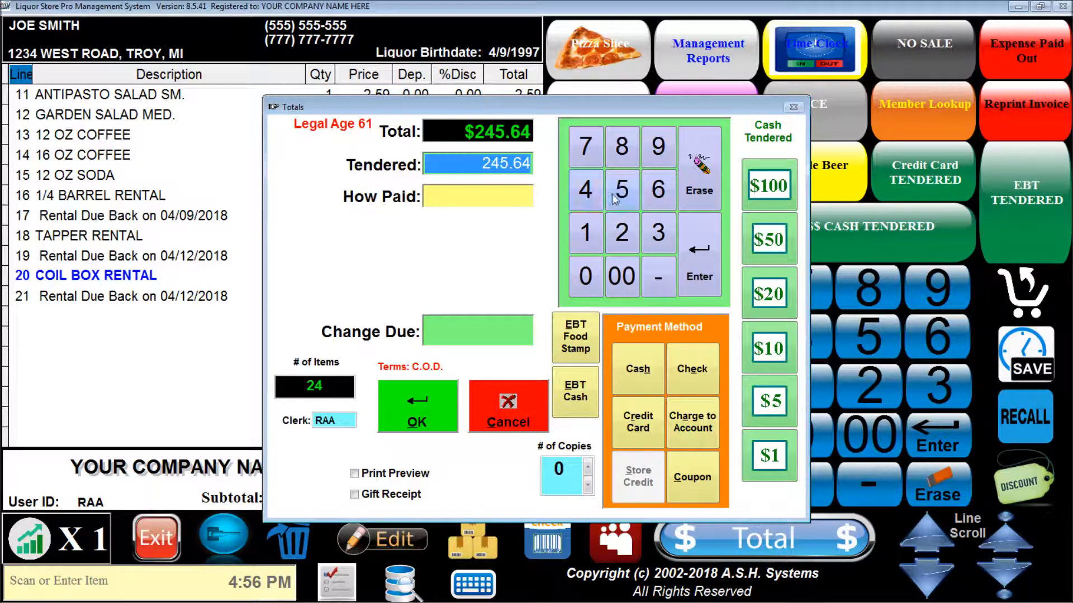
{"action": "left_click", "coordinate": [659, 234]}
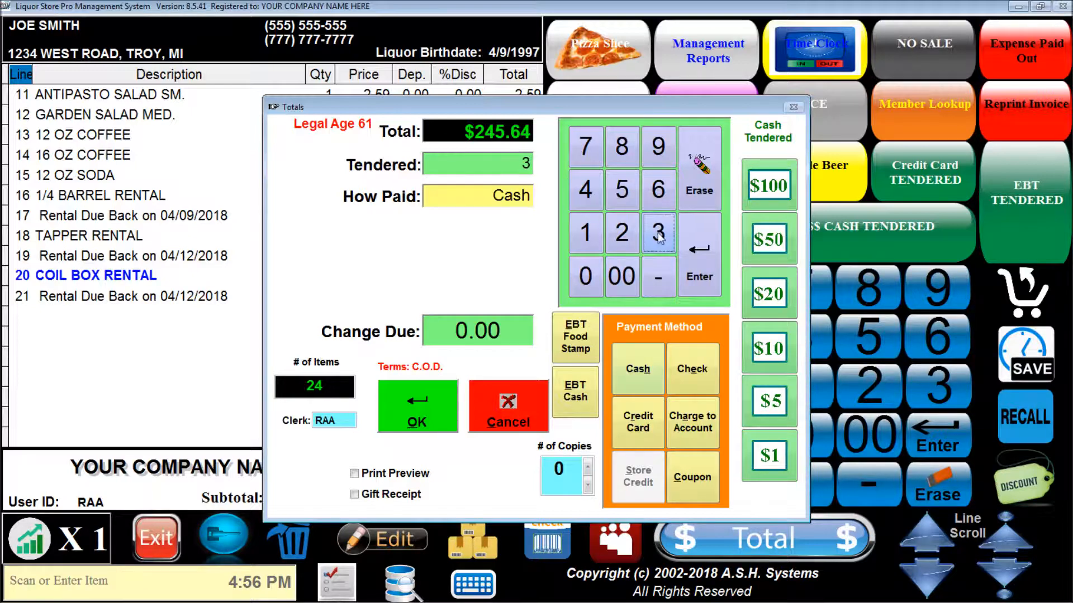
{"action": "left_click", "coordinate": [621, 276]}
{"action": "left_click", "coordinate": [621, 276]}
{"action": "left_click", "coordinate": [637, 358]}
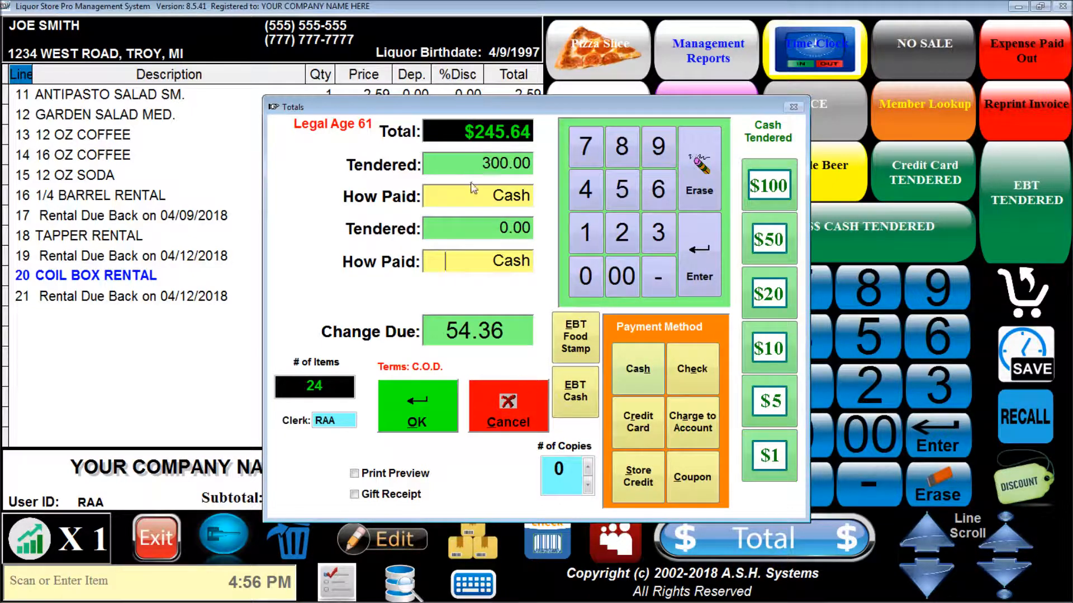
Switch the first payment method to Credit Card and back to Cash
{"action": "left_click", "coordinate": [472, 165]}
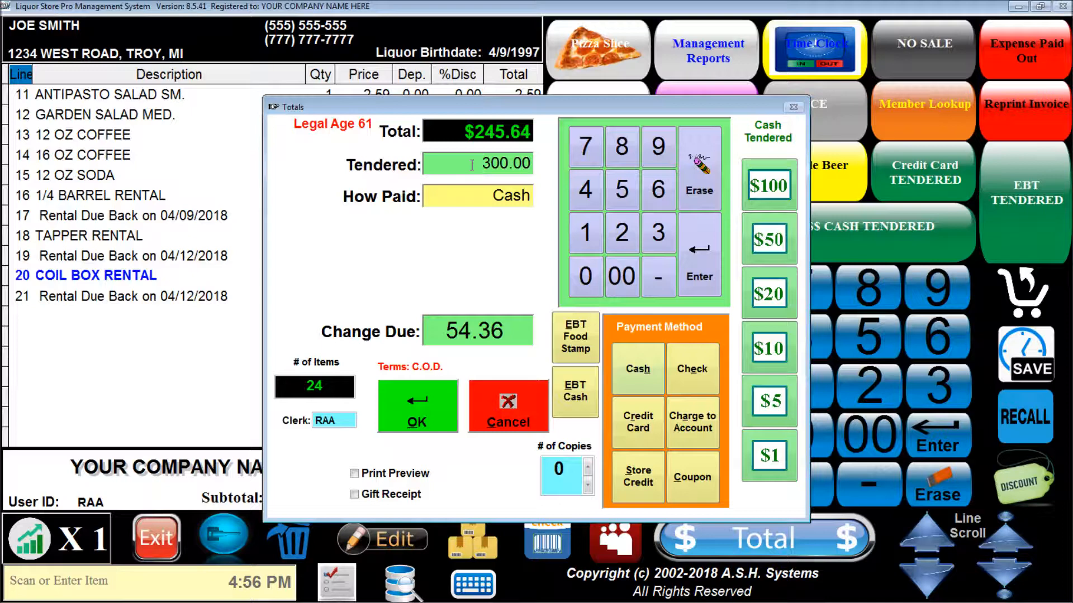
{"action": "left_click", "coordinate": [492, 201]}
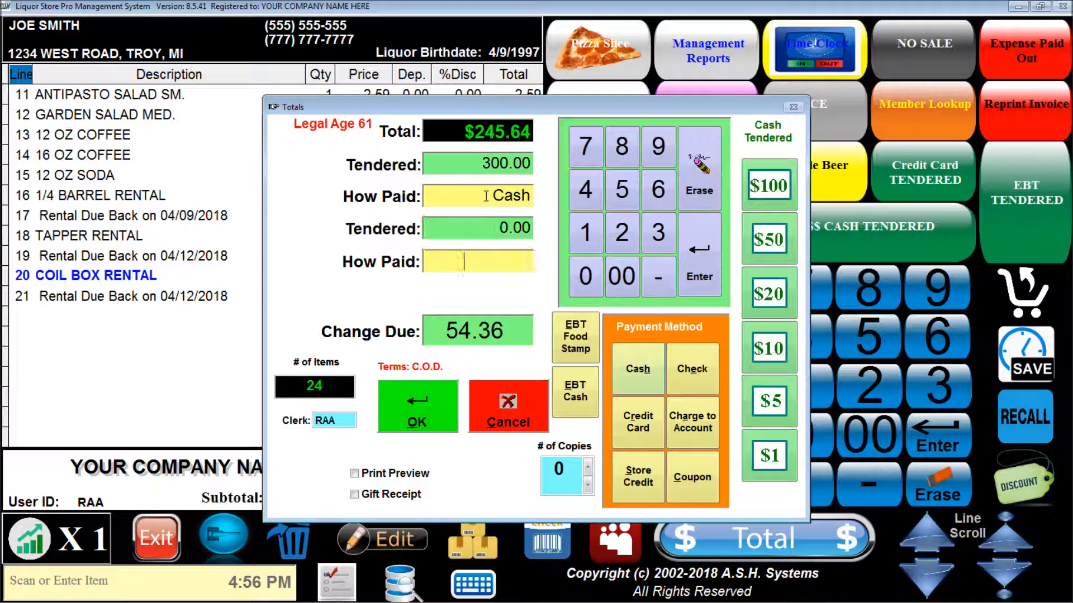
{"action": "left_click", "coordinate": [638, 426]}
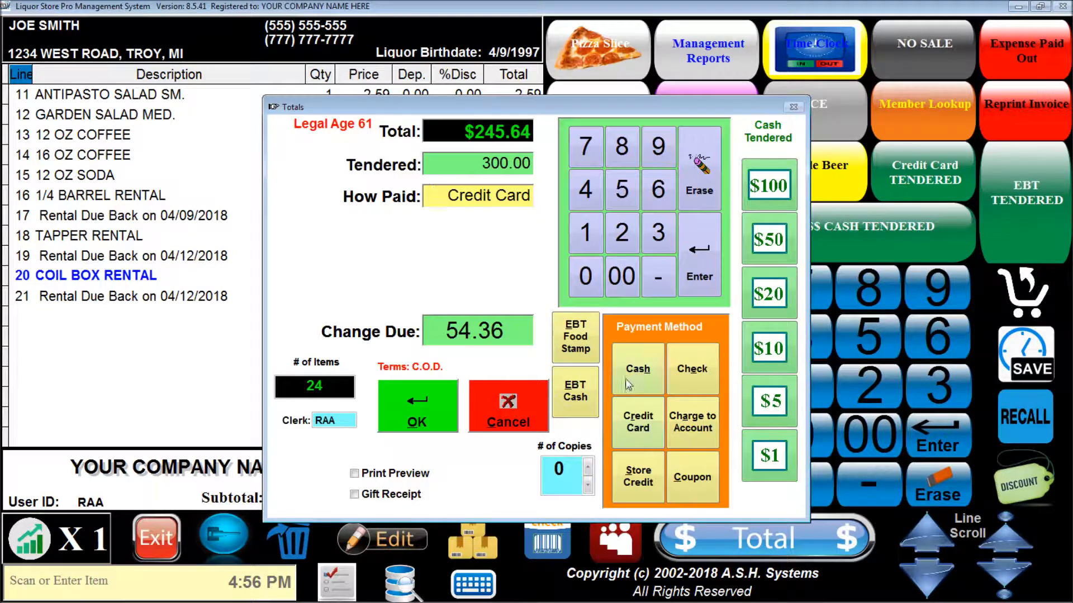
{"action": "left_click", "coordinate": [640, 375]}
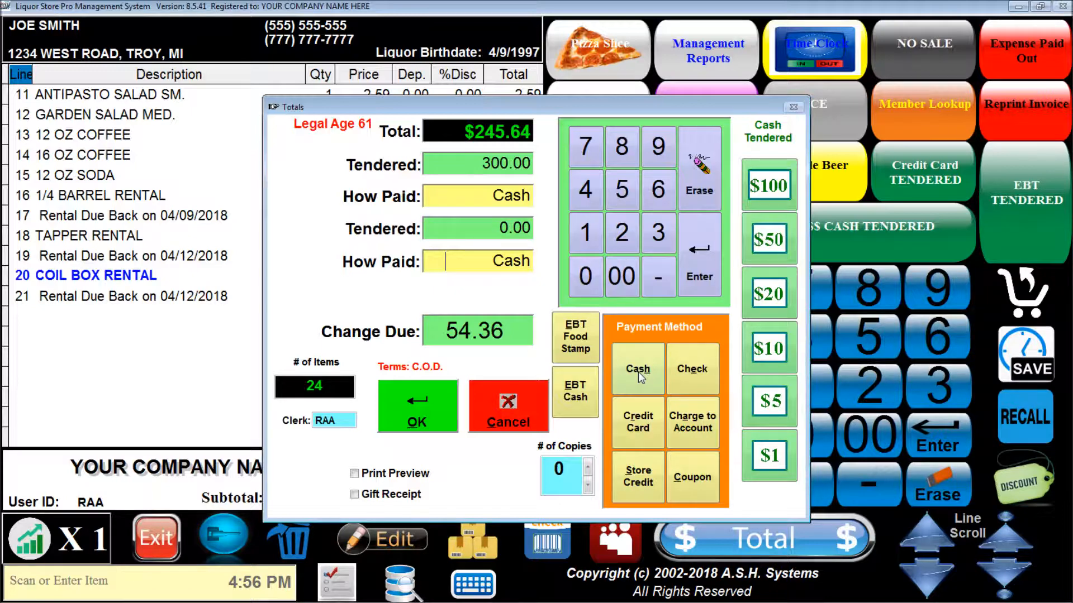
Complete the sale with one receipt copy and print preview, review the enlarged receipt, and dismiss the change display
{"action": "left_click", "coordinate": [588, 467]}
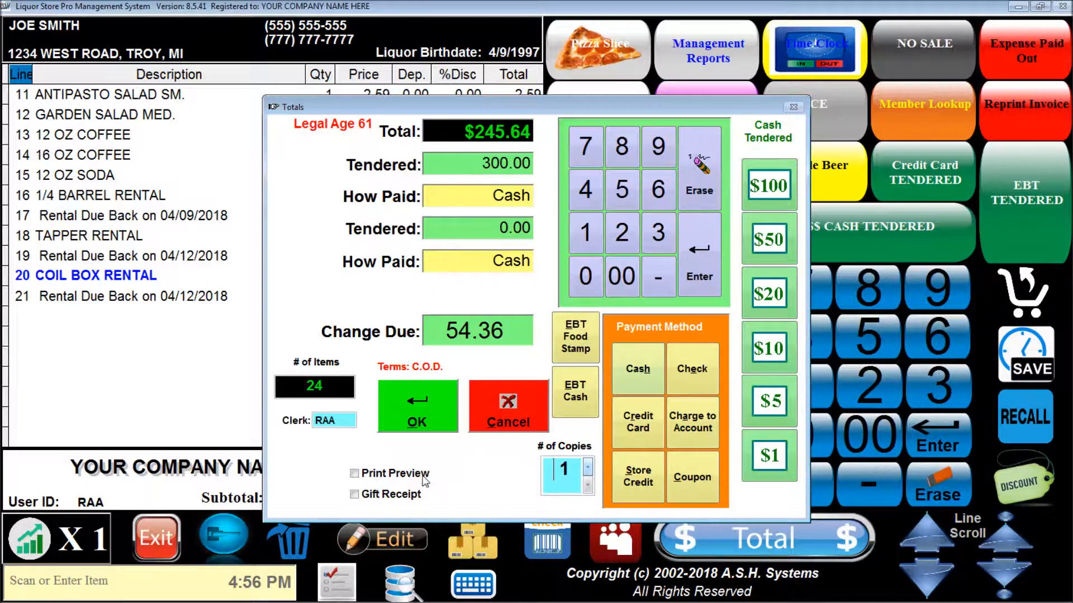
{"action": "left_click", "coordinate": [380, 474]}
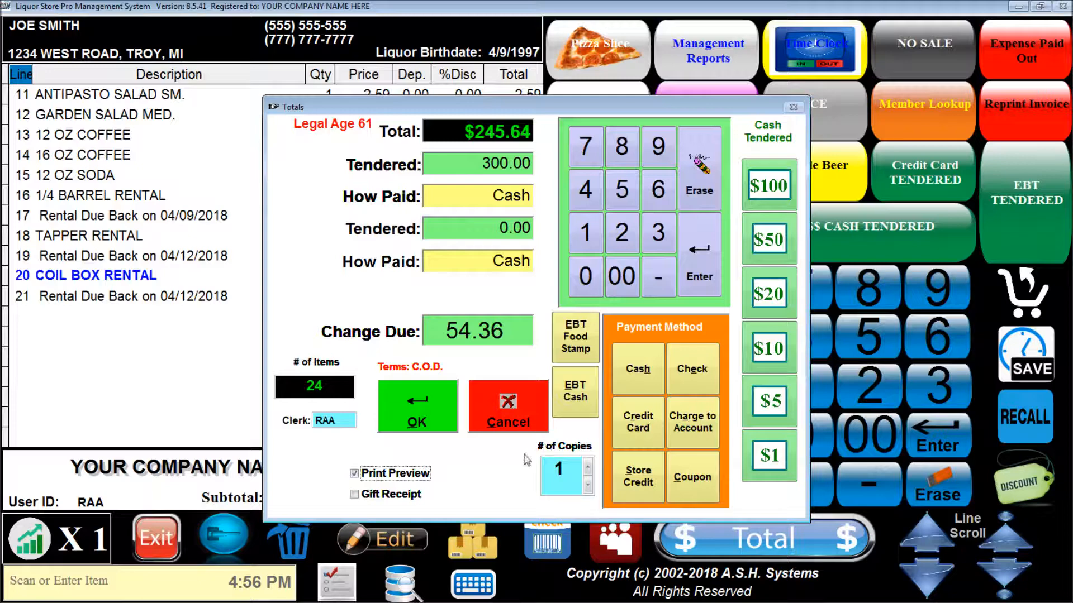
{"action": "left_click", "coordinate": [411, 403]}
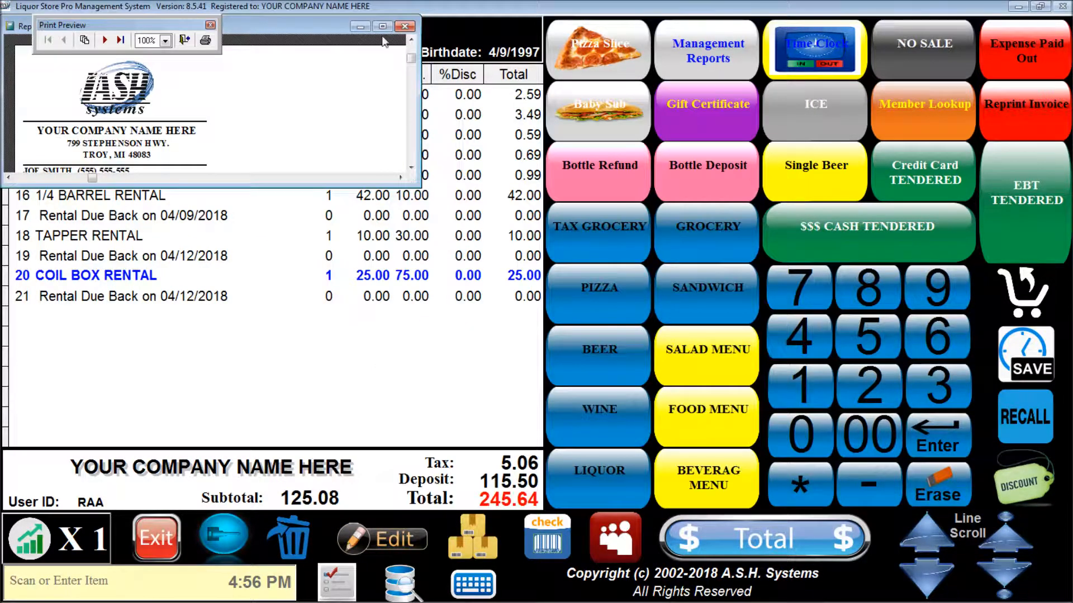
{"action": "left_click", "coordinate": [382, 27]}
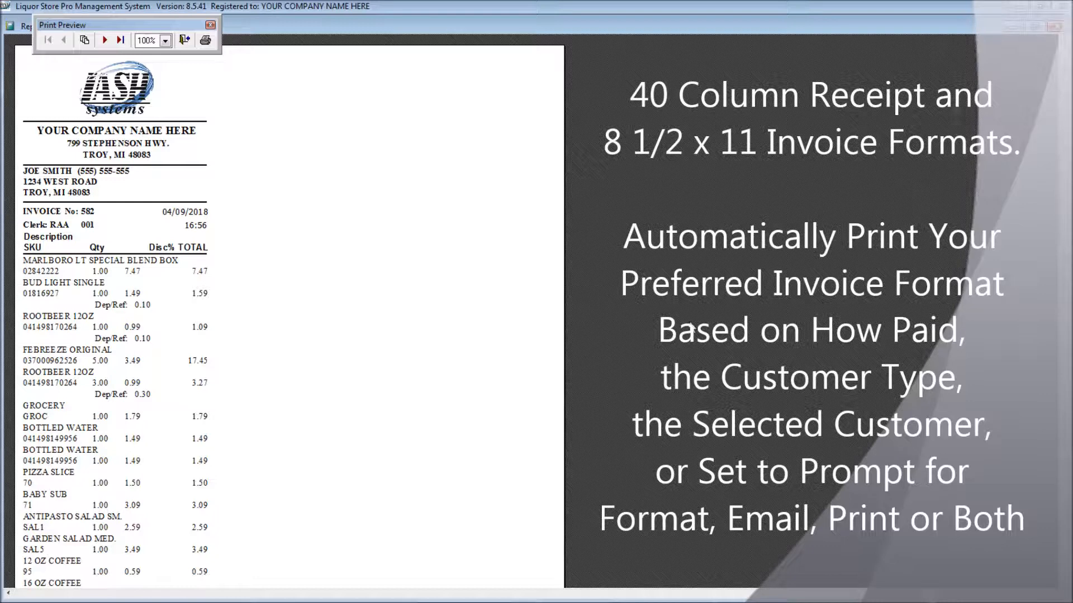
{"action": "scroll", "coordinate": [289, 313], "scroll_direction": "down", "scroll_amount": 5}
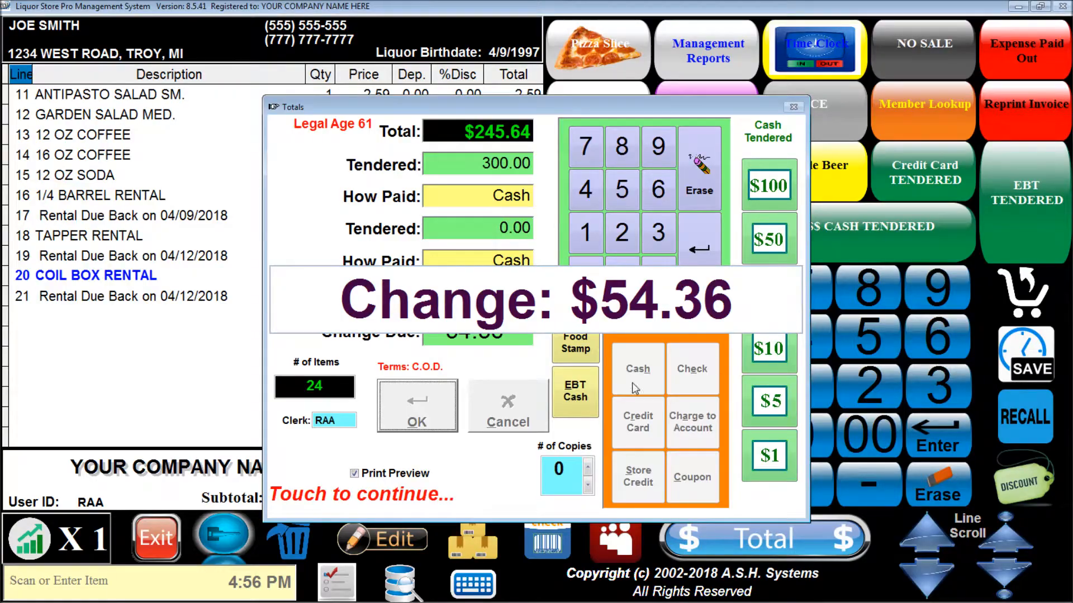
{"action": "left_click", "coordinate": [611, 405]}
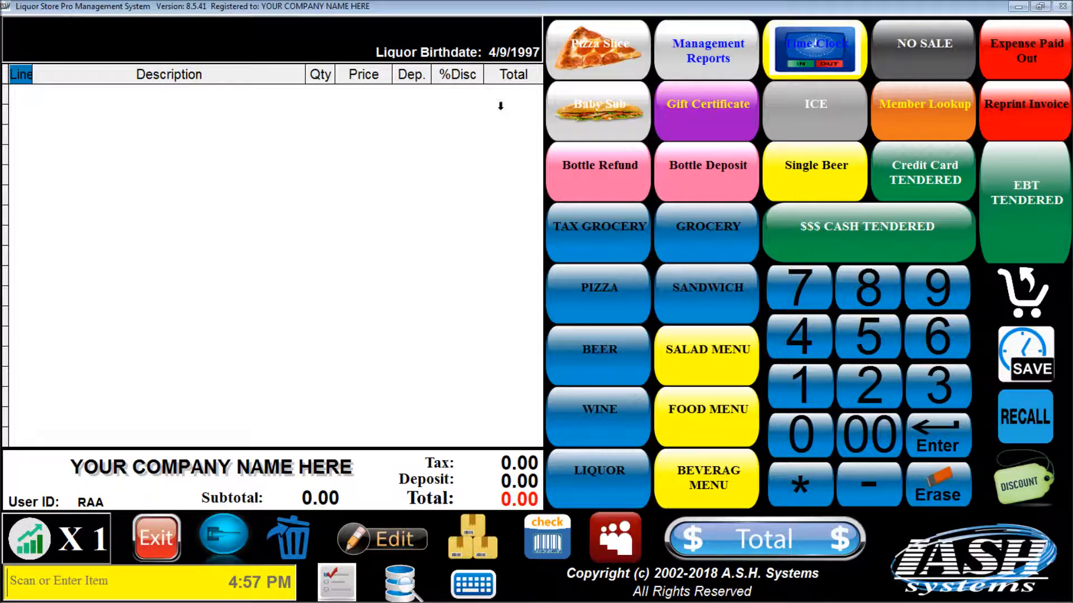
Ring up one pizza slice and one baby sub, plus Marlboro Lt Special Blend Box (02842222) and Febreeze Original by barcode
{"action": "left_click", "coordinate": [584, 54]}
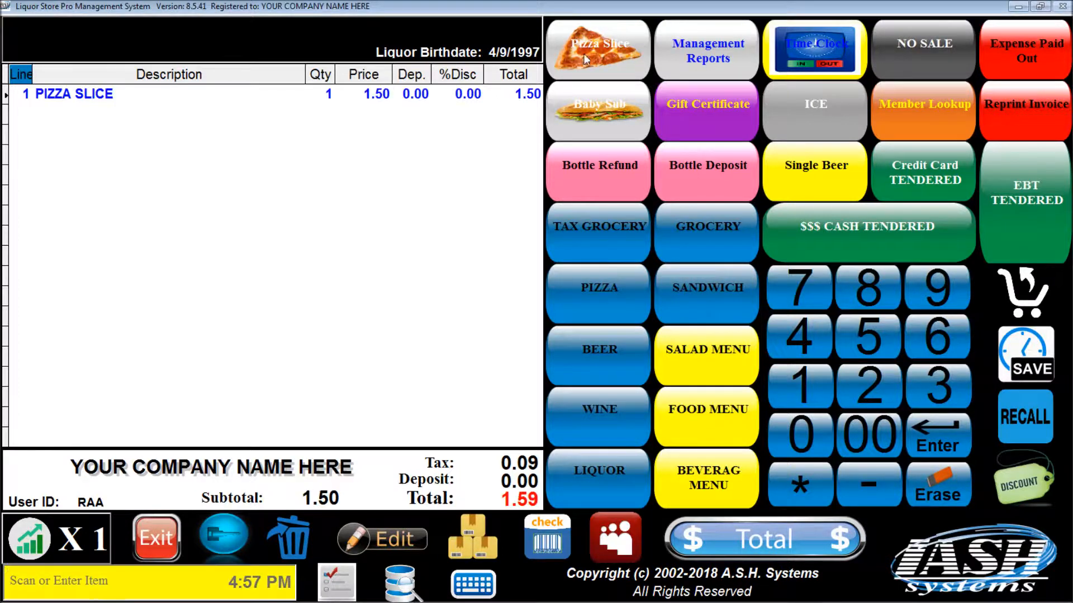
{"action": "left_click", "coordinate": [613, 115]}
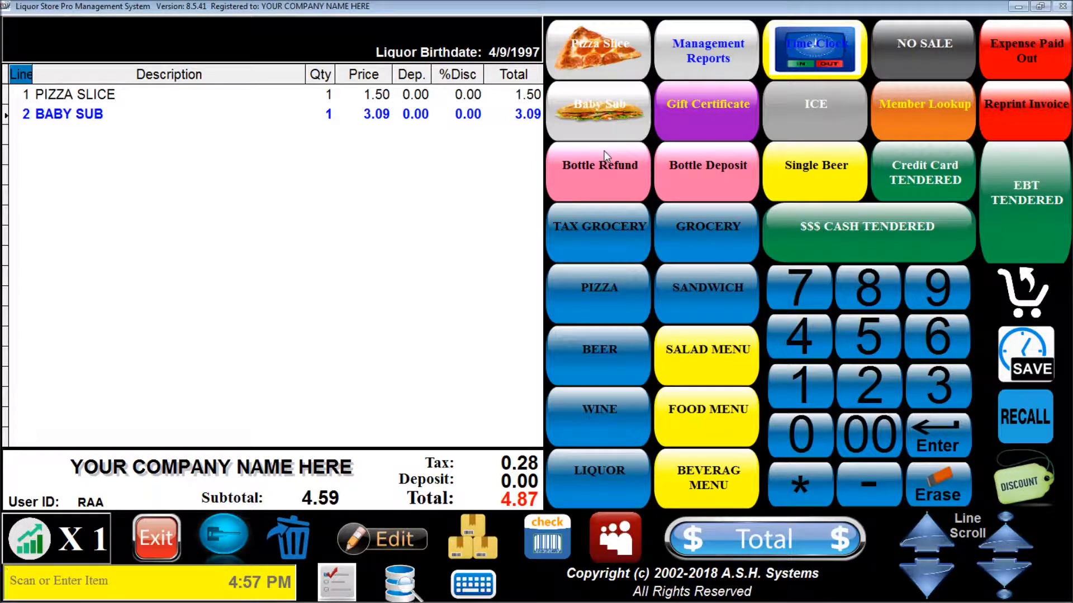
{"action": "type", "text": "02842222"}
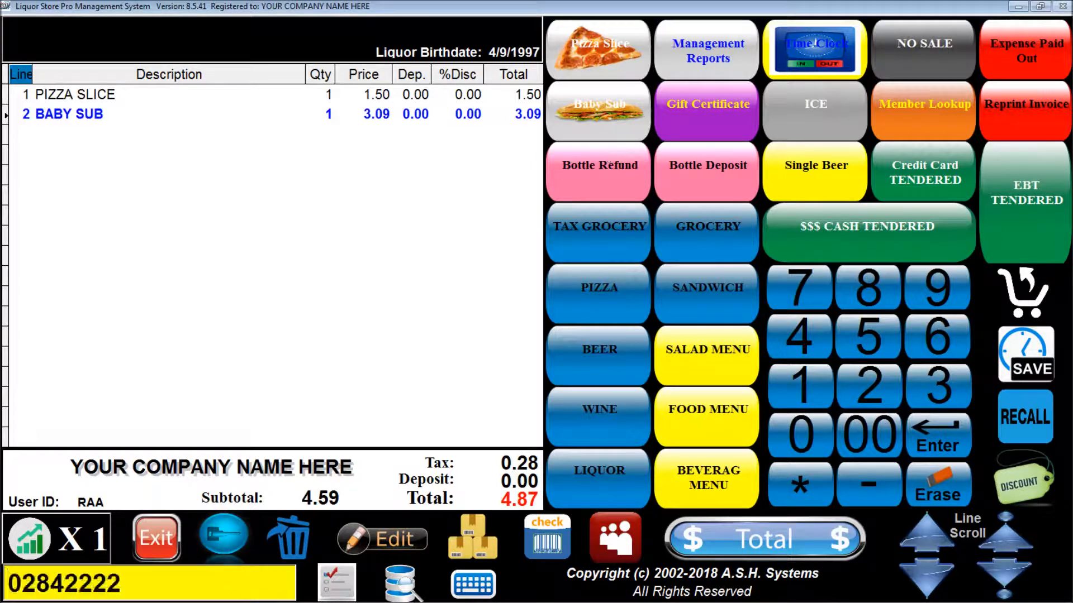
{"action": "key", "text": "Return"}
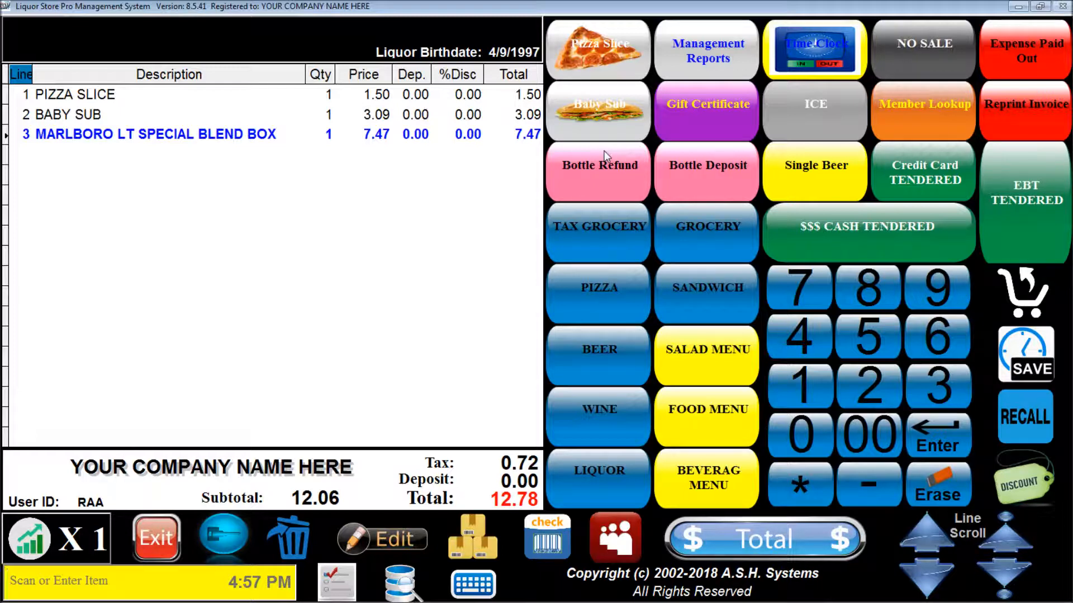
{"action": "type", "text": "037"}
{"action": "key", "text": "Return"}
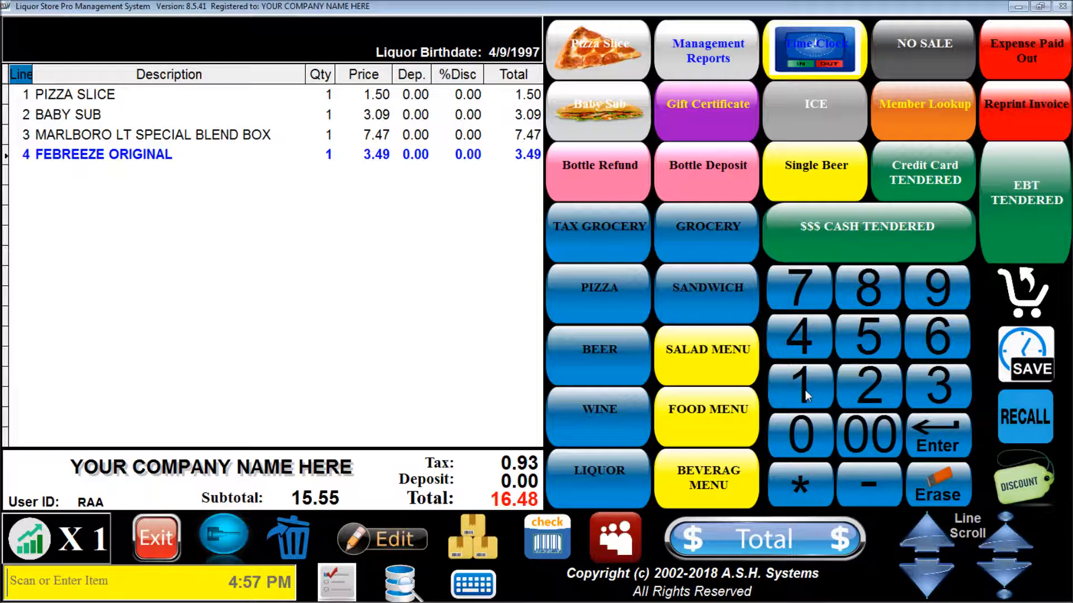
Complete the sale with $20.00 cash tendered, confirming that the customer is over 27
{"action": "left_click", "coordinate": [873, 382]}
{"action": "left_click", "coordinate": [813, 424]}
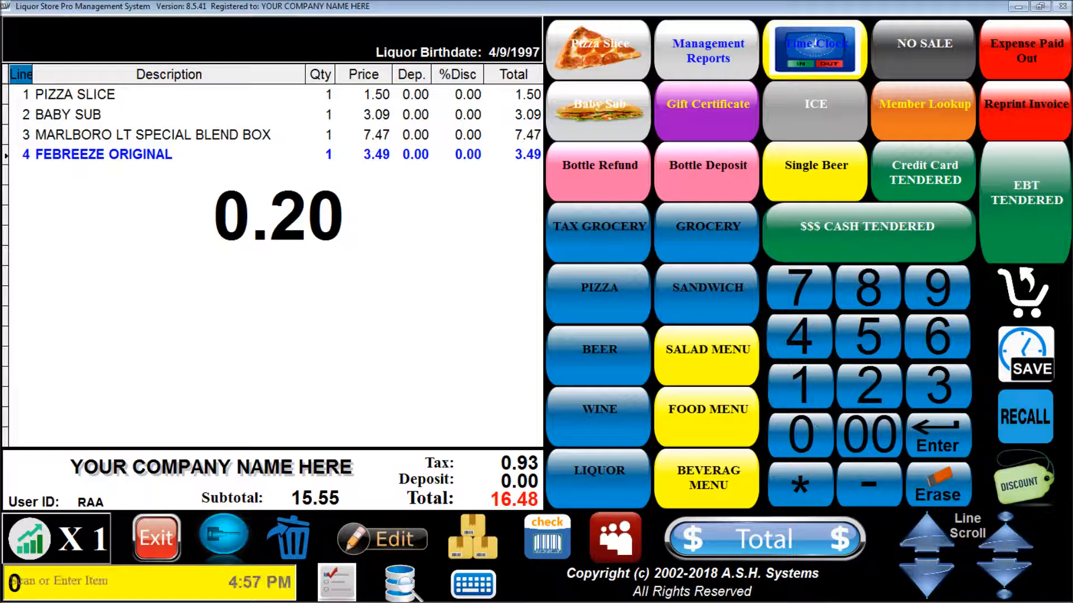
{"action": "left_click", "coordinate": [863, 438]}
{"action": "left_click", "coordinate": [860, 258]}
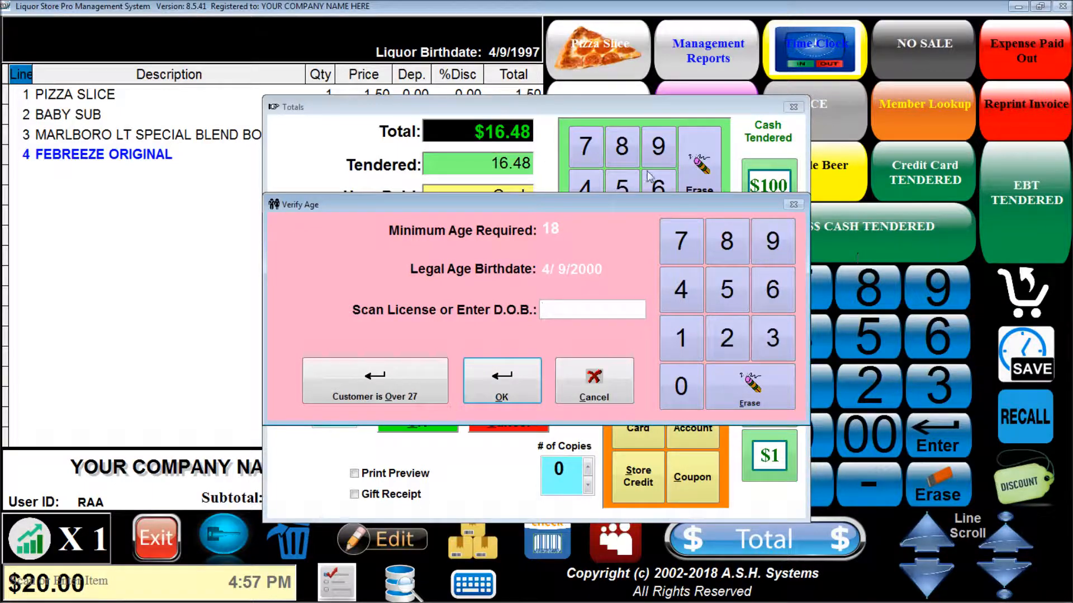
{"action": "left_click", "coordinate": [390, 385]}
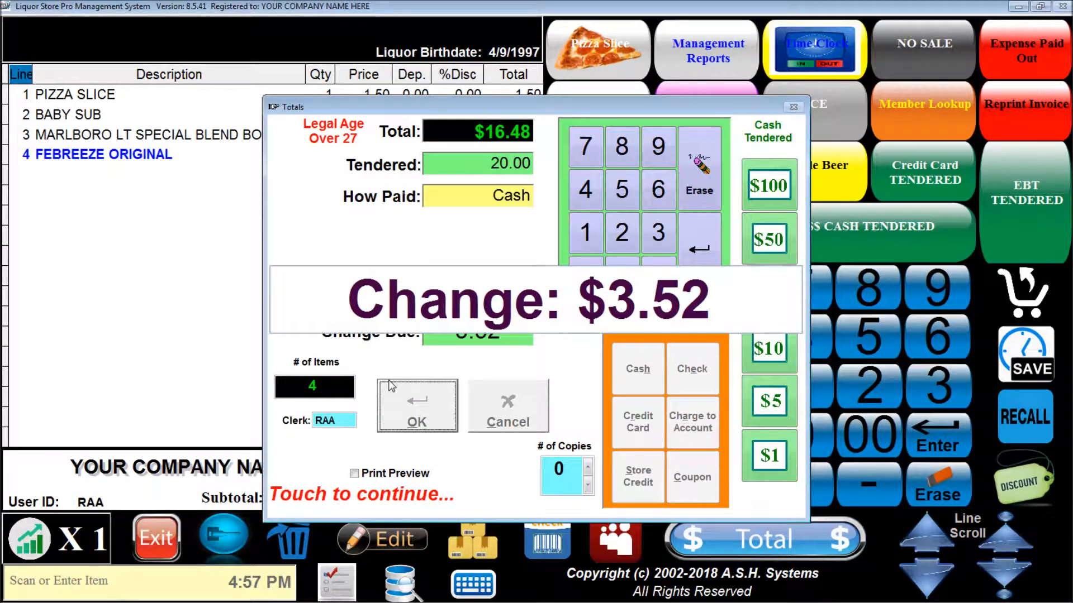
{"action": "left_click", "coordinate": [389, 384]}
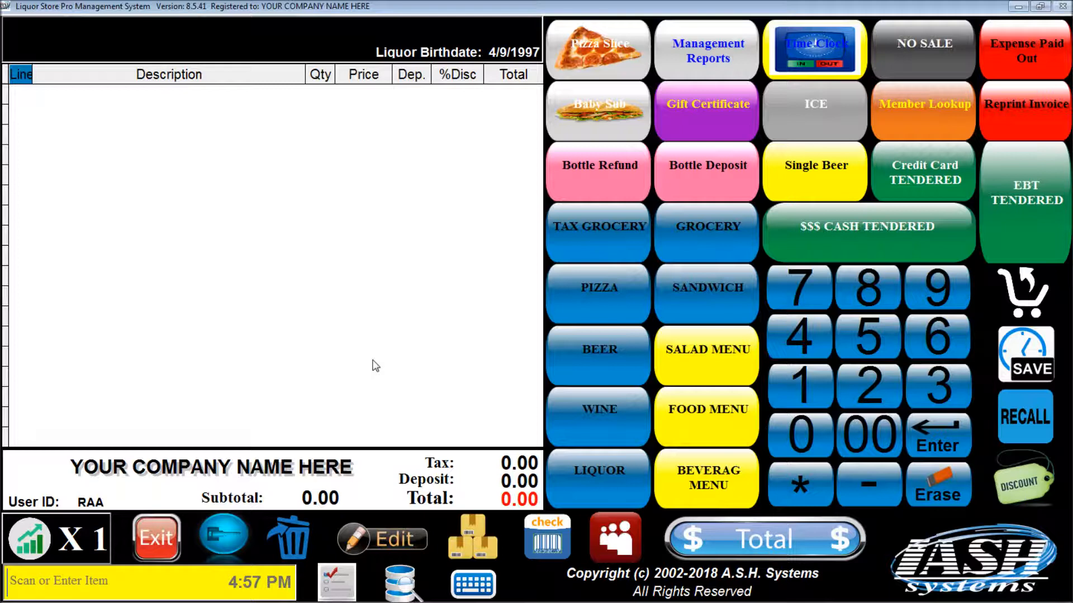
{"action": "type", "text": "019200808347"}
{"action": "key", "text": "Return"}
{"action": "key", "text": "Return"}
{"action": "type", "text": "01816927"}
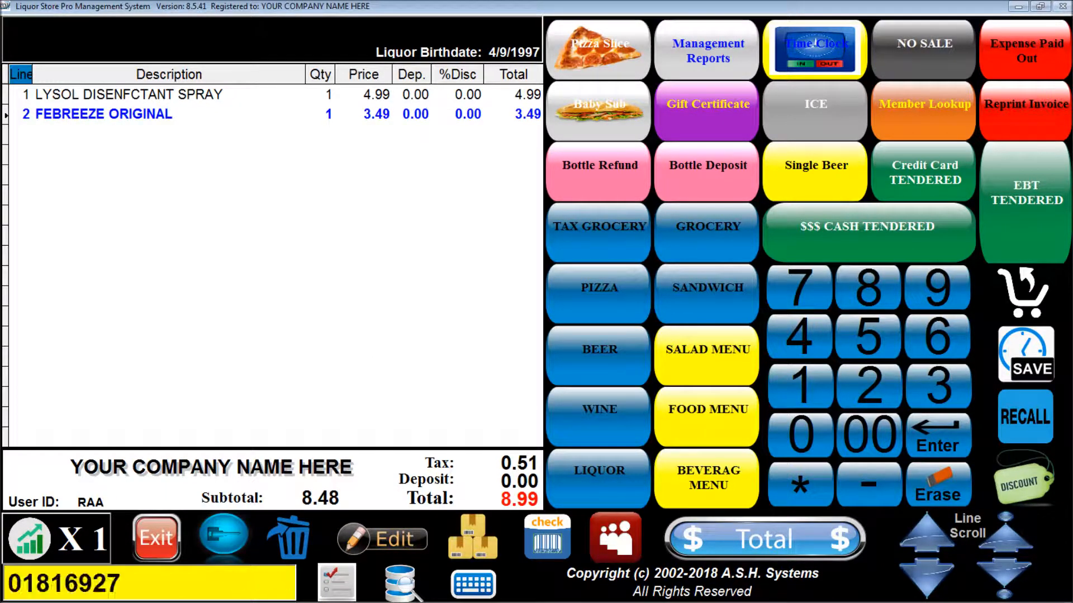
{"action": "key", "text": "Return"}
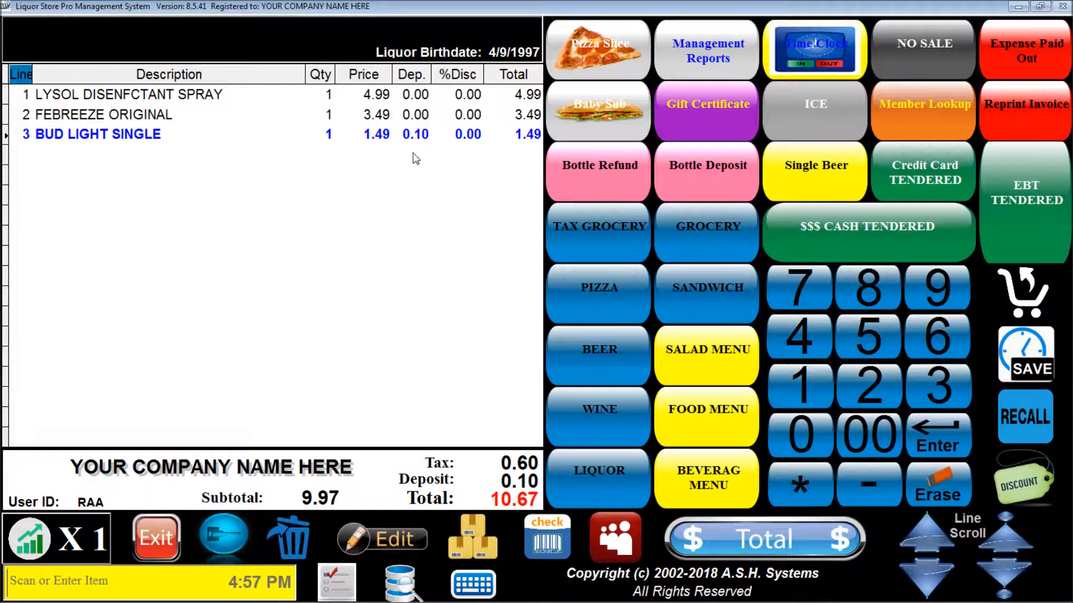
{"action": "type", "text": "01816927"}
{"action": "key", "text": "Return"}
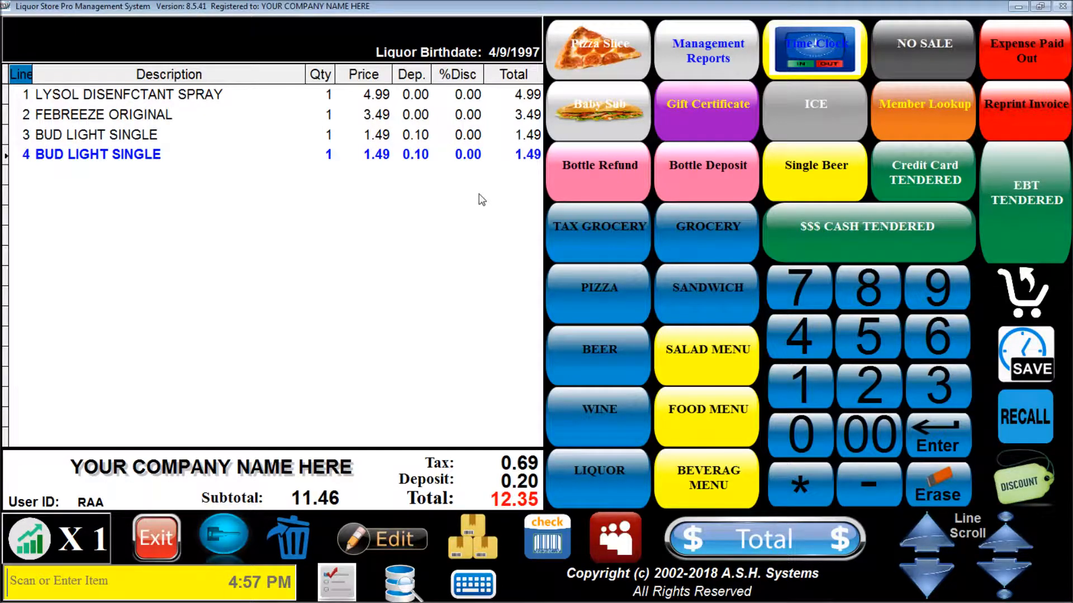
Add another Bud Light single (01816927) and complete the sale by Master Card, confirming that the customer is over 27
{"action": "type", "text": "01816927"}
{"action": "key", "text": "Return"}
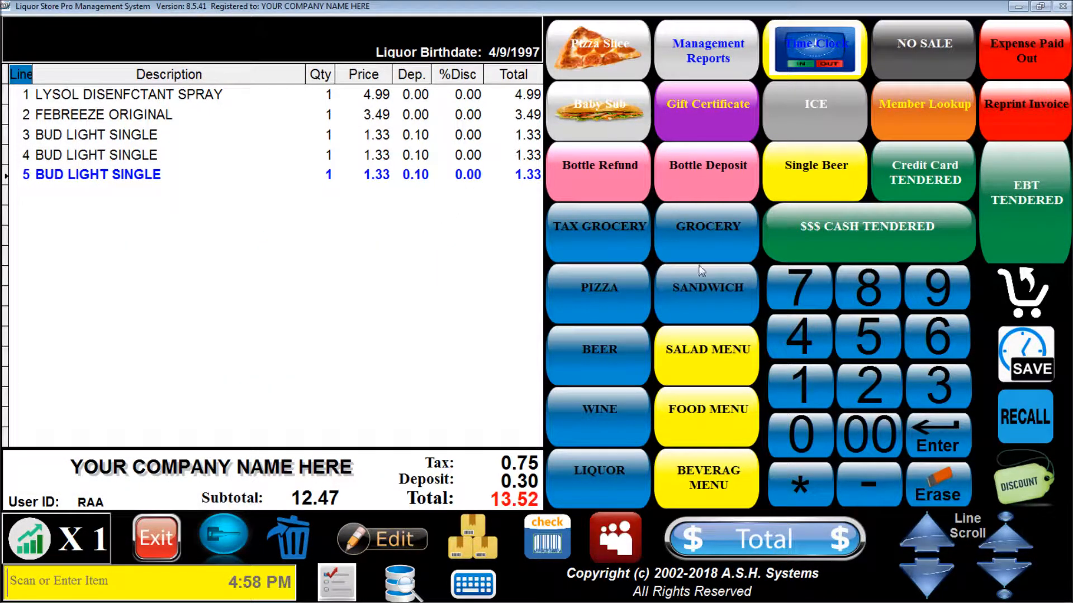
{"action": "left_click", "coordinate": [924, 158]}
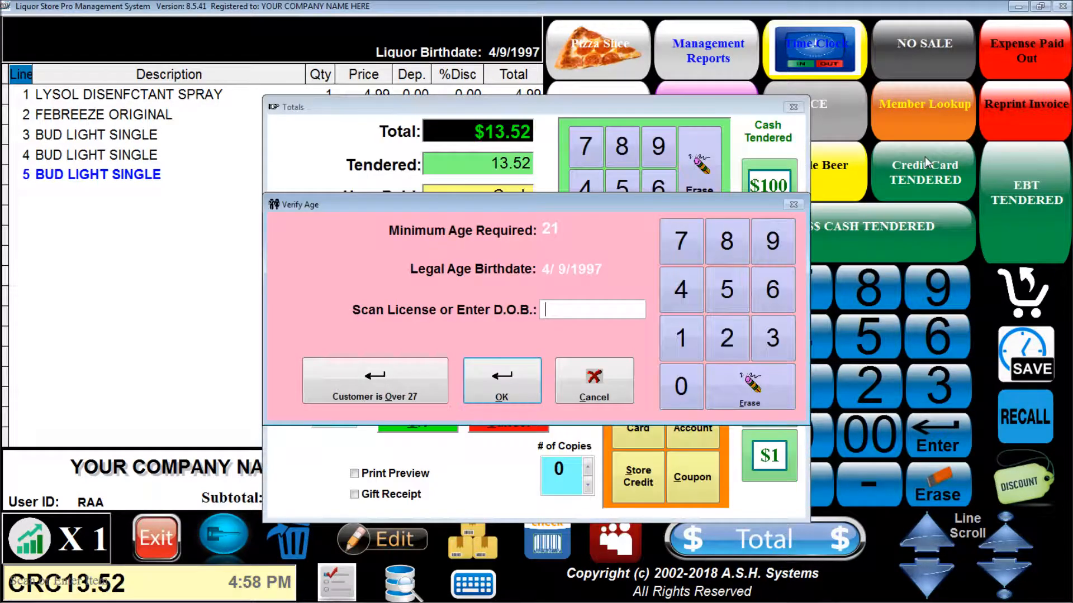
{"action": "left_click", "coordinate": [389, 382]}
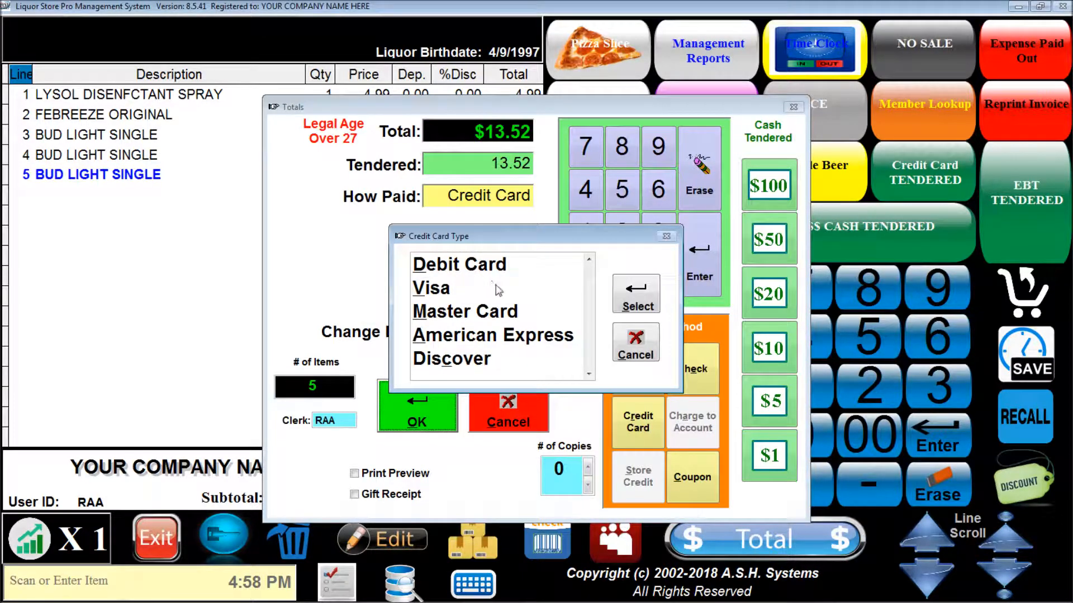
{"action": "left_click", "coordinate": [463, 314]}
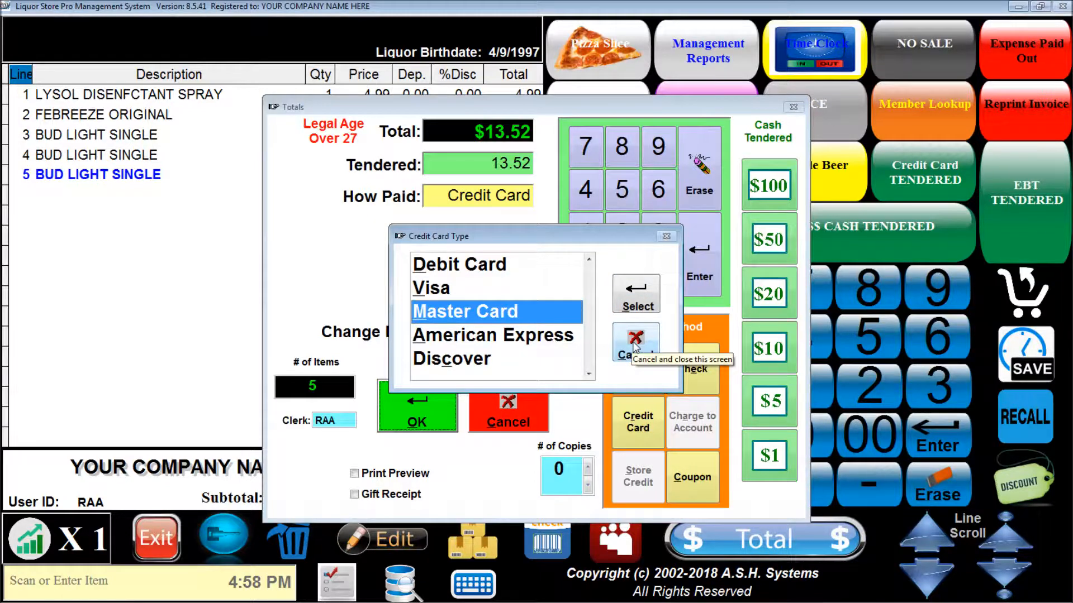
{"action": "left_click", "coordinate": [638, 302]}
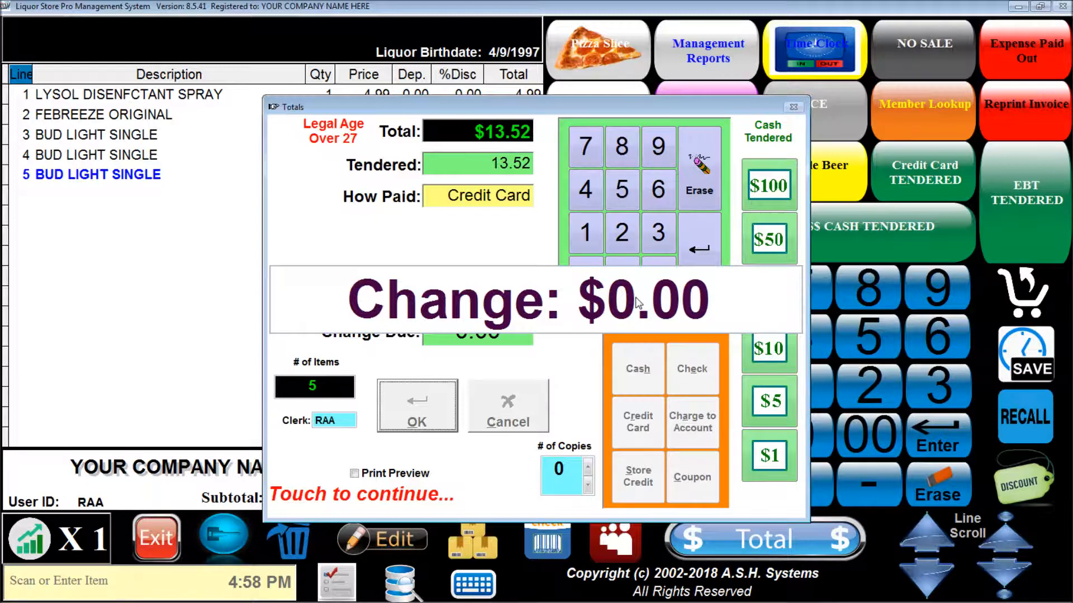
{"action": "left_click", "coordinate": [636, 302]}
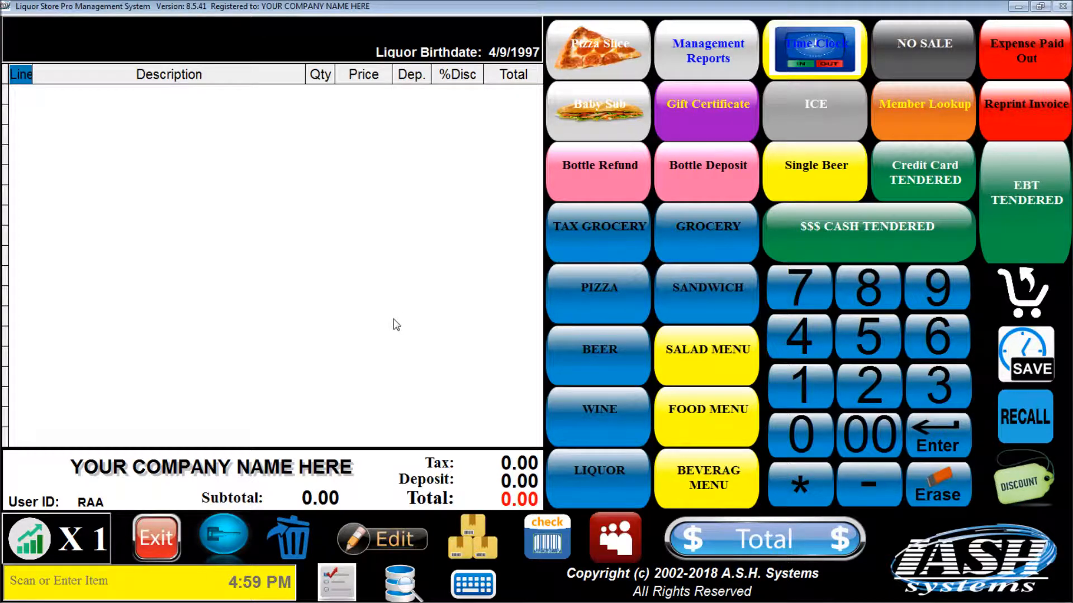
{"action": "key", "text": "Return"}
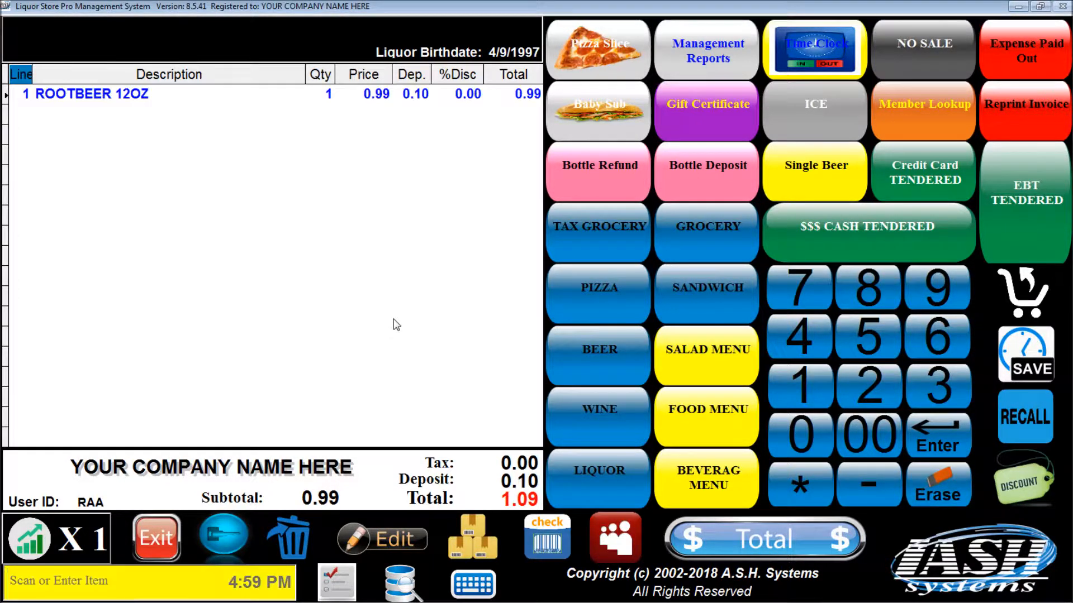
{"action": "type", "text": "01920"}
{"action": "key", "text": "Return"}
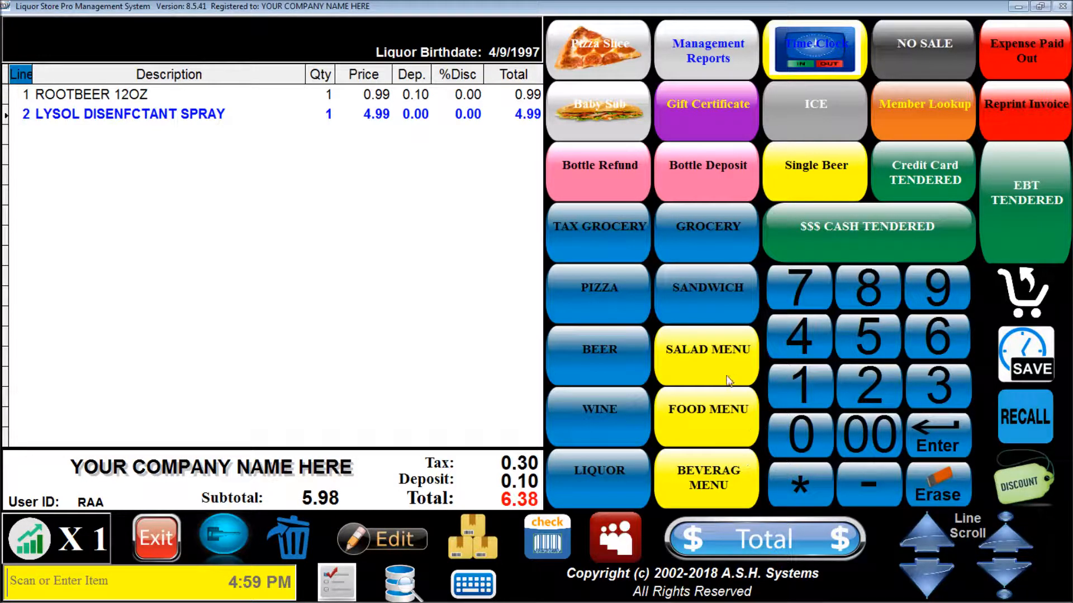
Ring up Soup and a 3 Foot Sub from the food items, trying Eclair as well, and return to the main item screen
{"action": "left_click", "coordinate": [706, 417]}
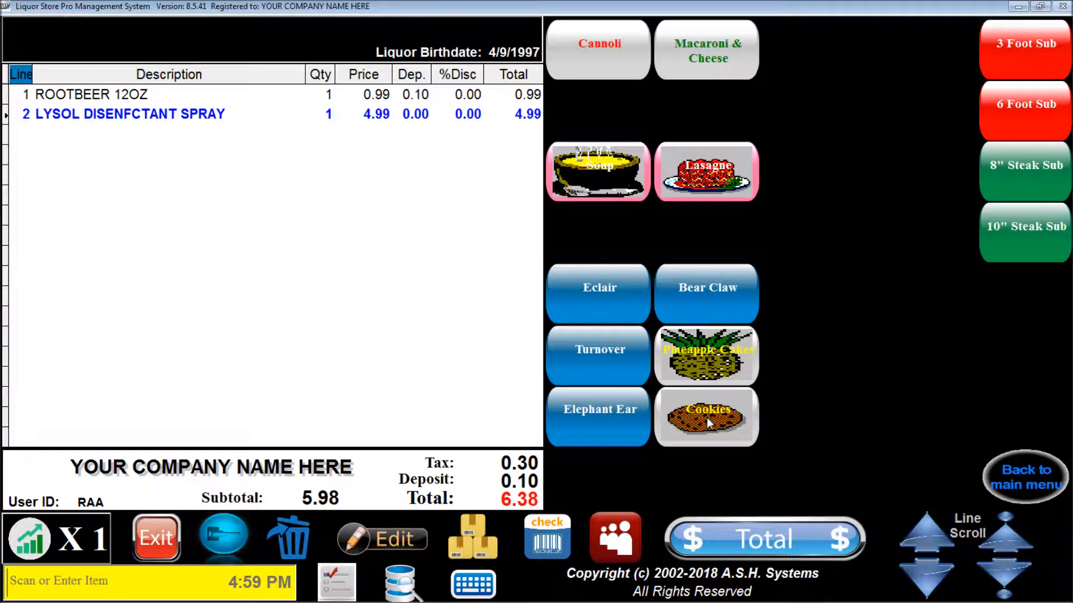
{"action": "left_click", "coordinate": [601, 296]}
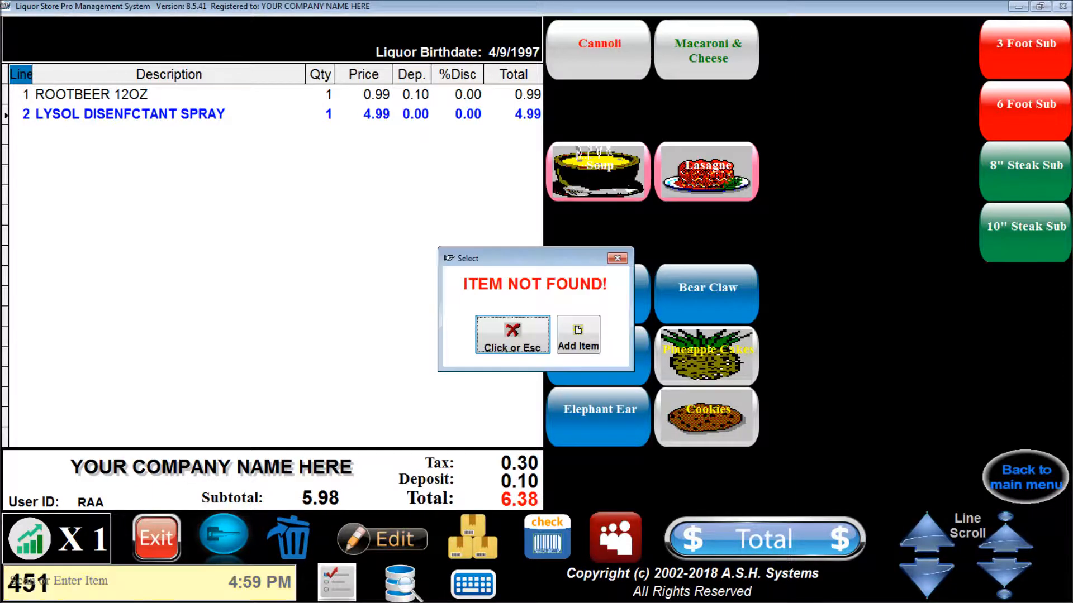
{"action": "left_click", "coordinate": [519, 342]}
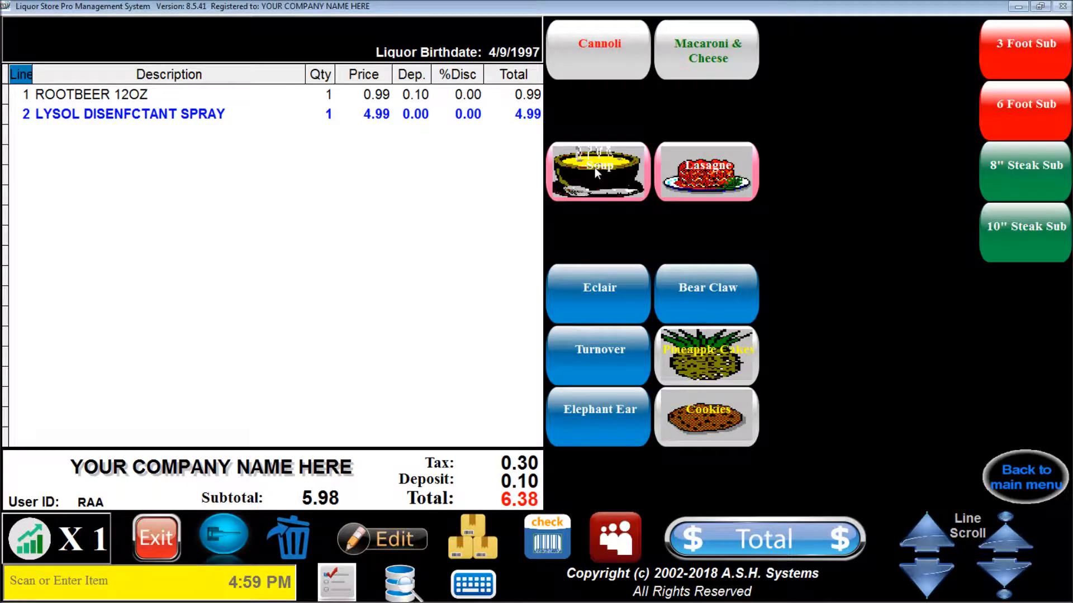
{"action": "left_click", "coordinate": [595, 168]}
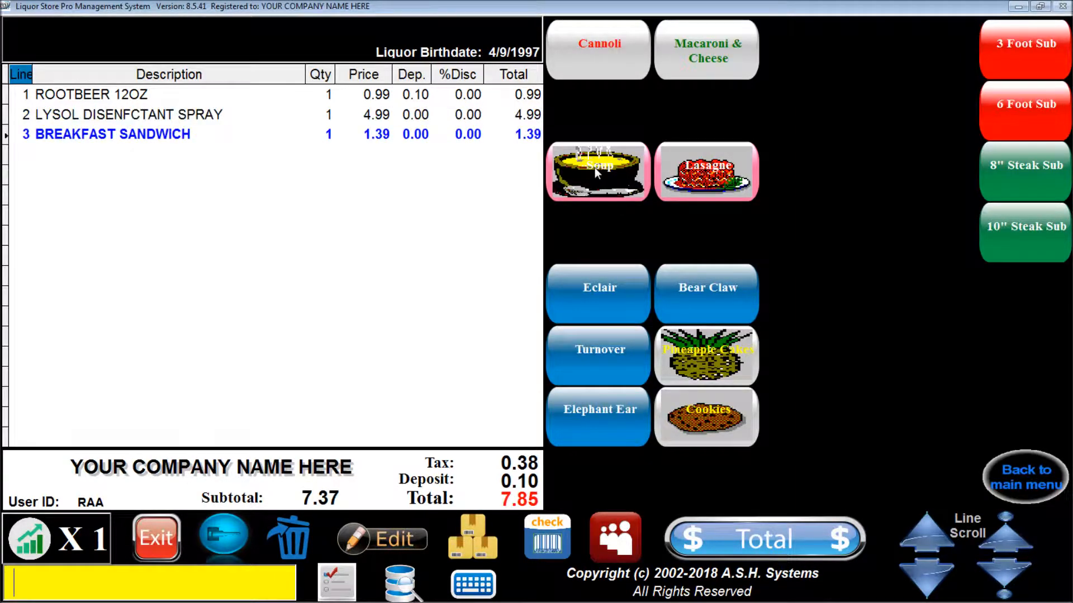
{"action": "left_click", "coordinate": [591, 297]}
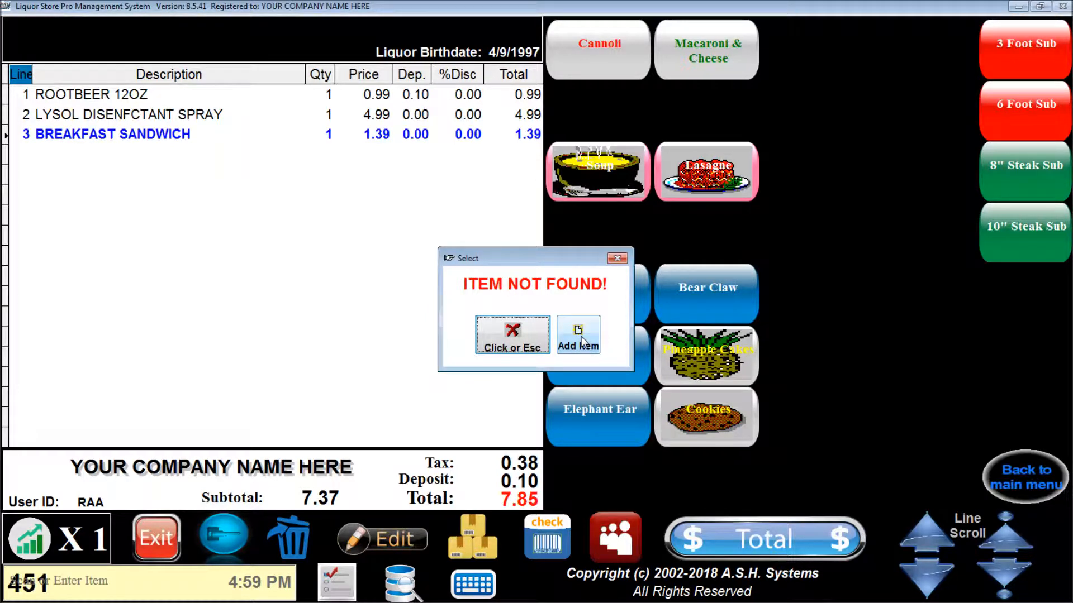
{"action": "left_click", "coordinate": [512, 336]}
{"action": "left_click", "coordinate": [989, 67]}
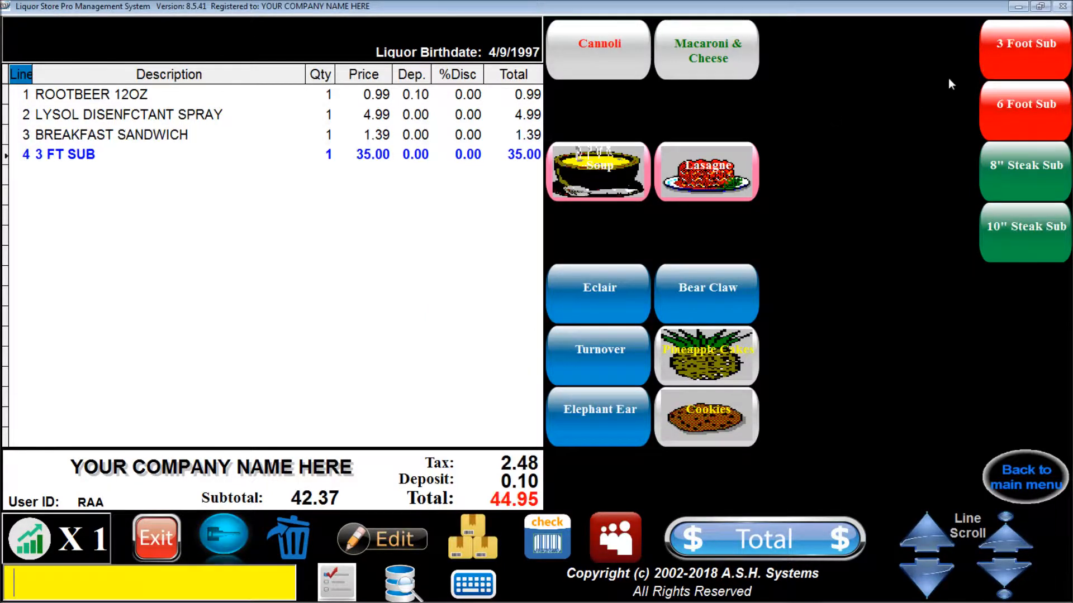
{"action": "left_click", "coordinate": [1030, 494]}
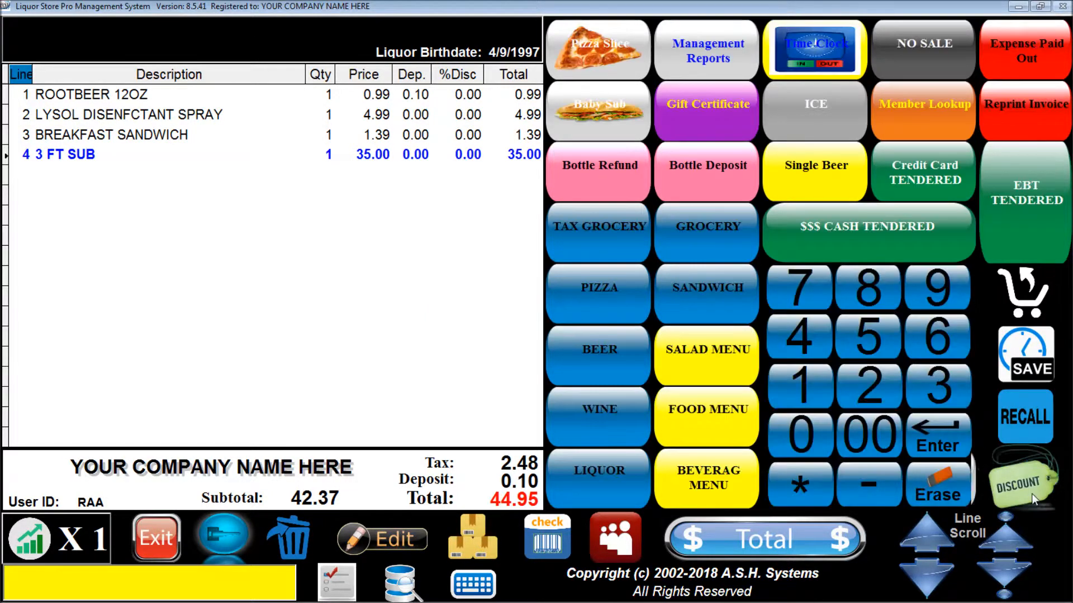
Complete the sale with a split payment of 1.09 by EBT and $50.00 cash, confirming the EBT authorization and dismissing the change display
{"action": "left_click", "coordinate": [1031, 186]}
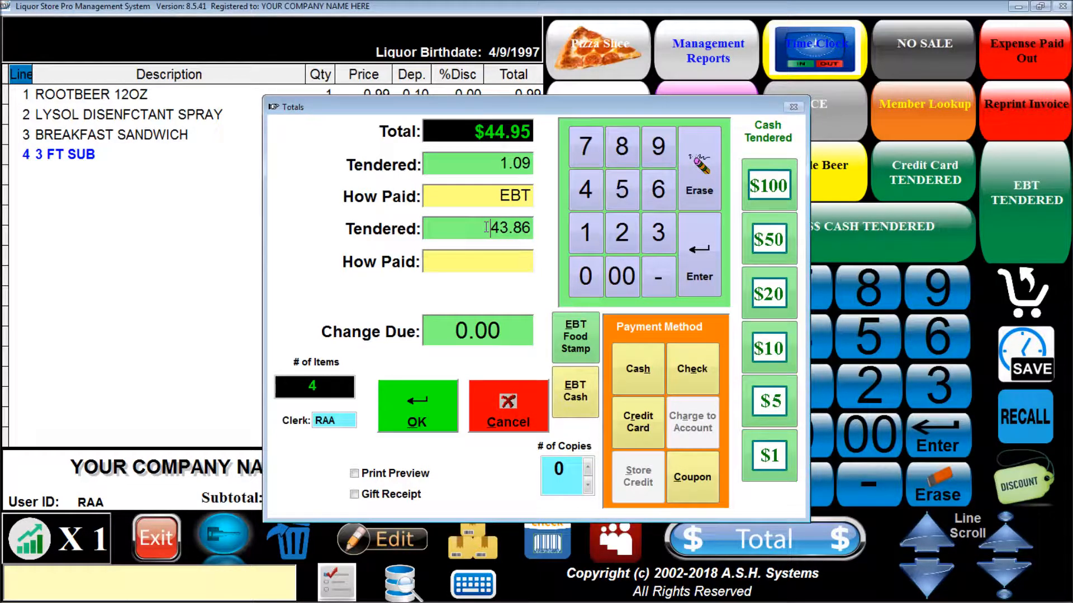
{"action": "left_click", "coordinate": [768, 241]}
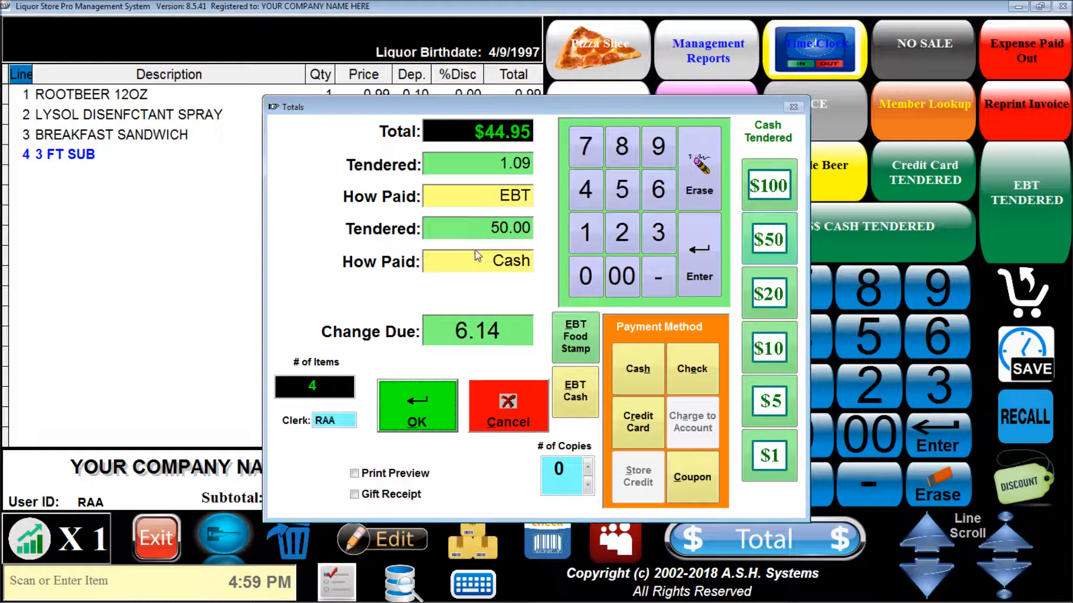
{"action": "left_click", "coordinate": [430, 413]}
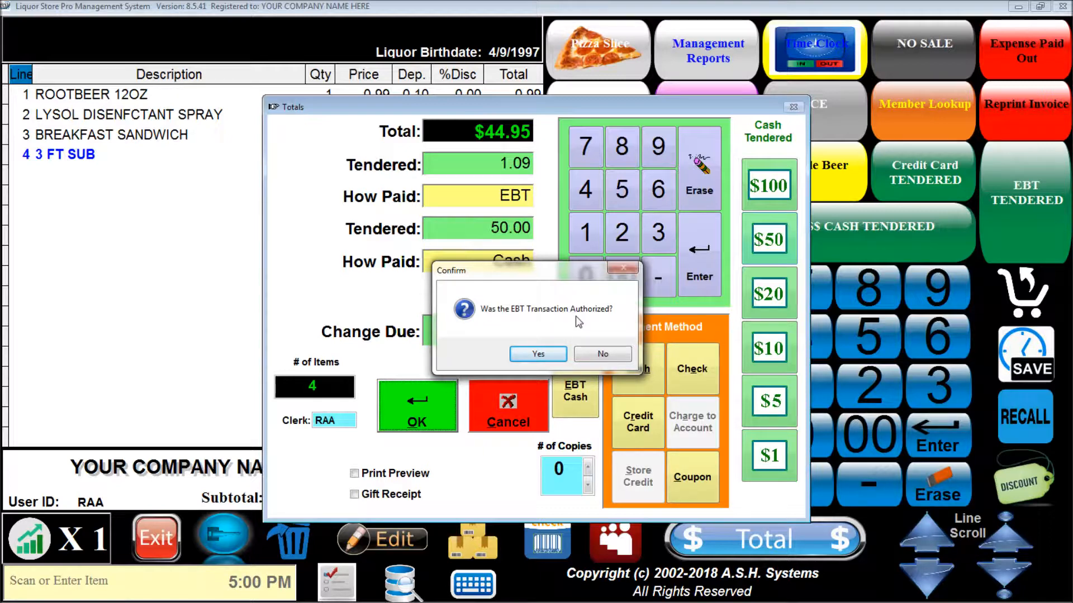
{"action": "left_click", "coordinate": [538, 354]}
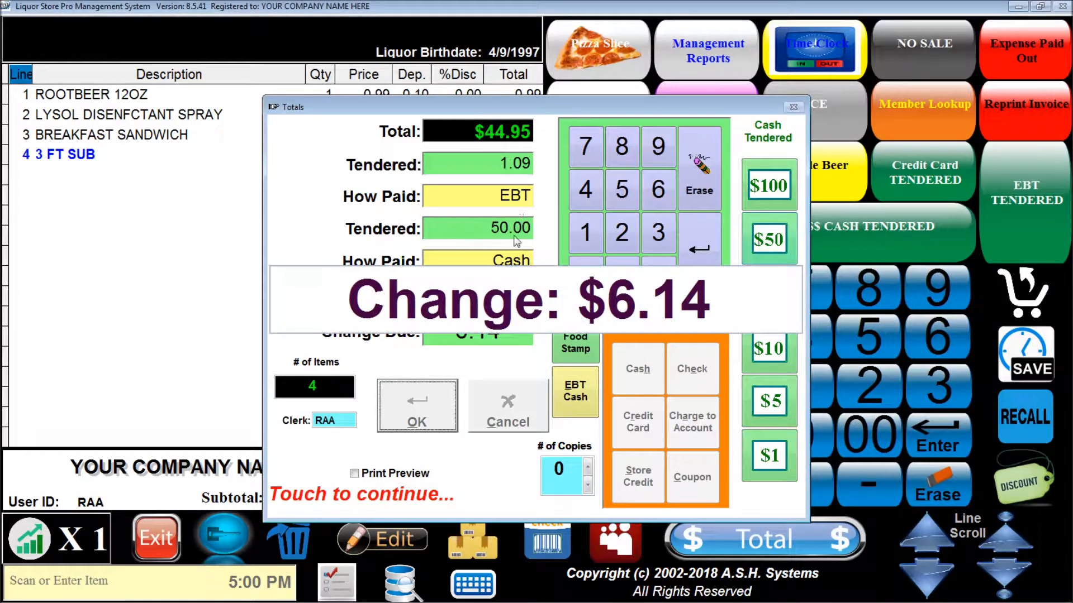
{"action": "left_click", "coordinate": [514, 302]}
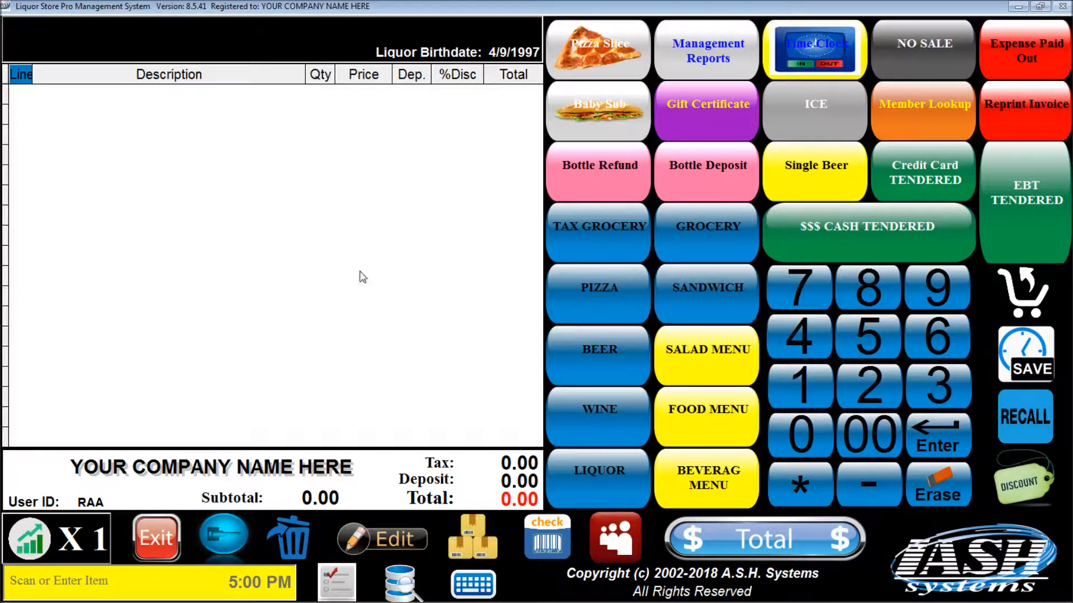
Open the customer history and examine the payments and line items of invoices 585 and 584
{"action": "left_click", "coordinate": [338, 578]}
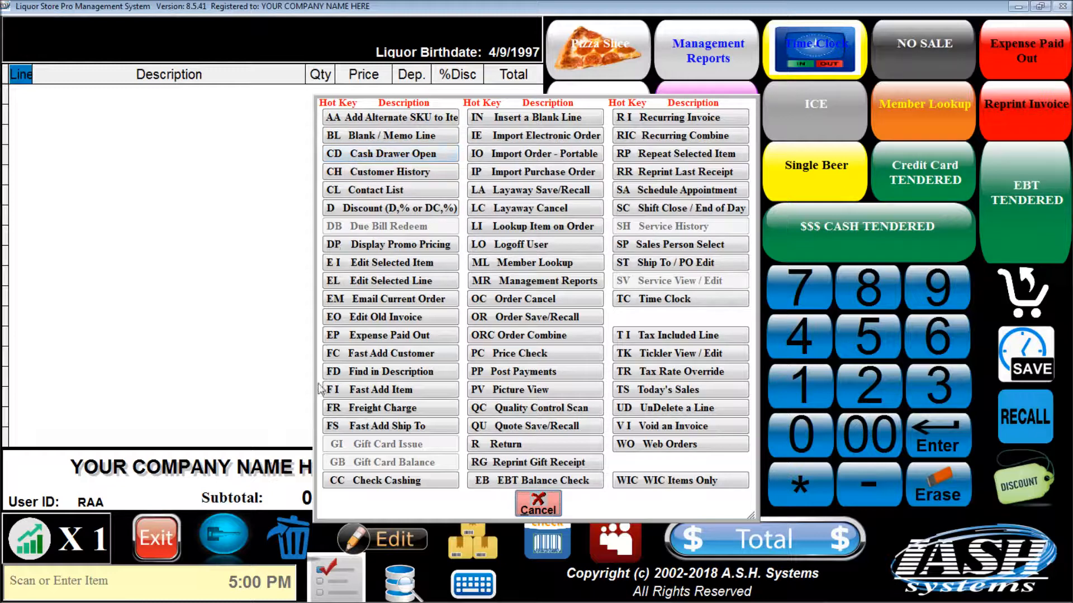
{"action": "left_click", "coordinate": [376, 172]}
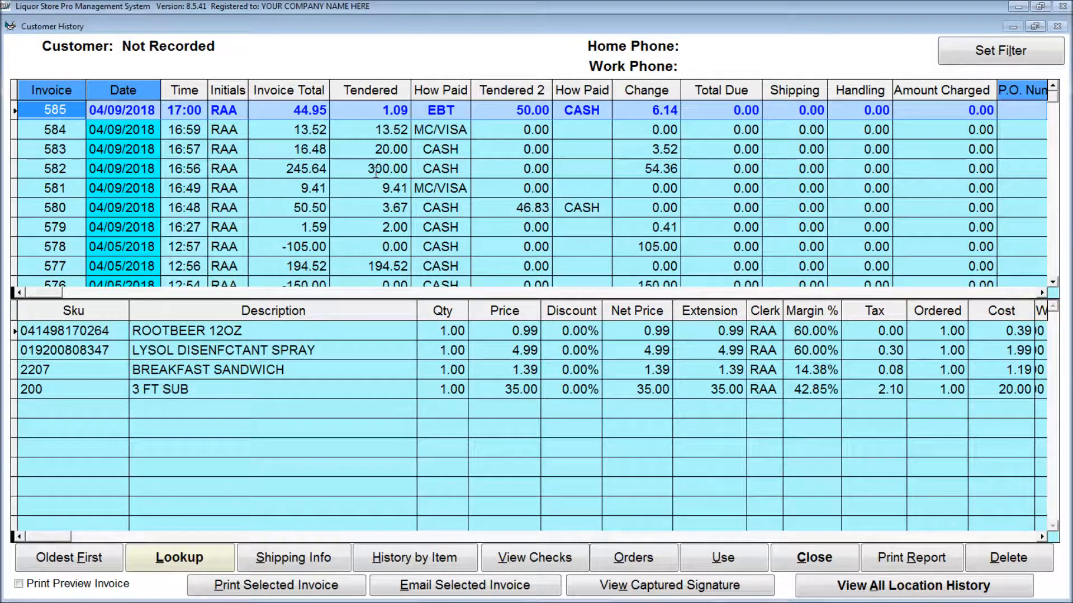
{"action": "left_click", "coordinate": [131, 113]}
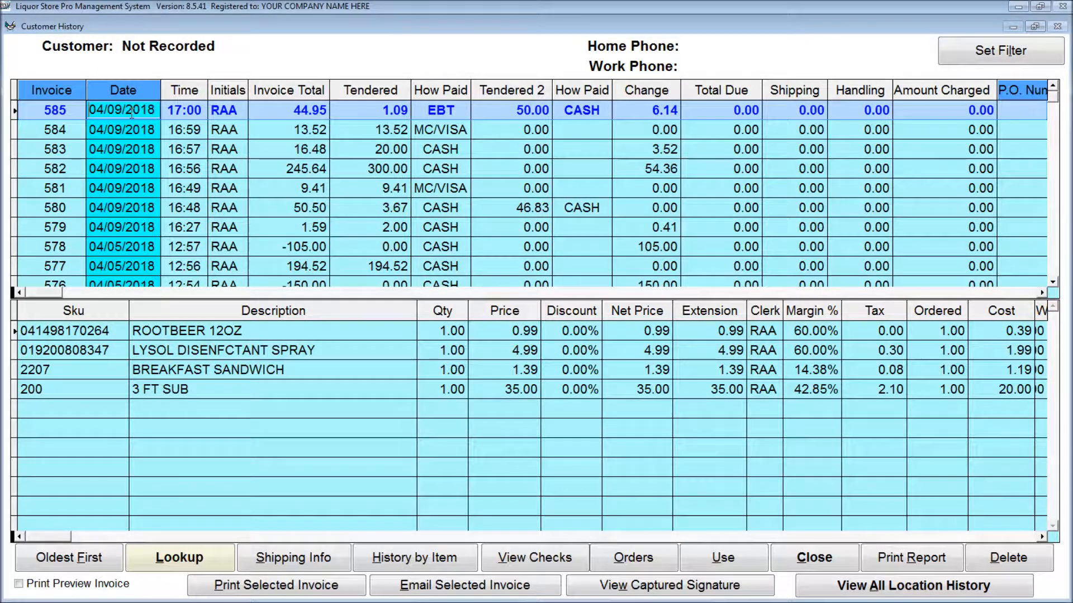
{"action": "key", "text": "Down"}
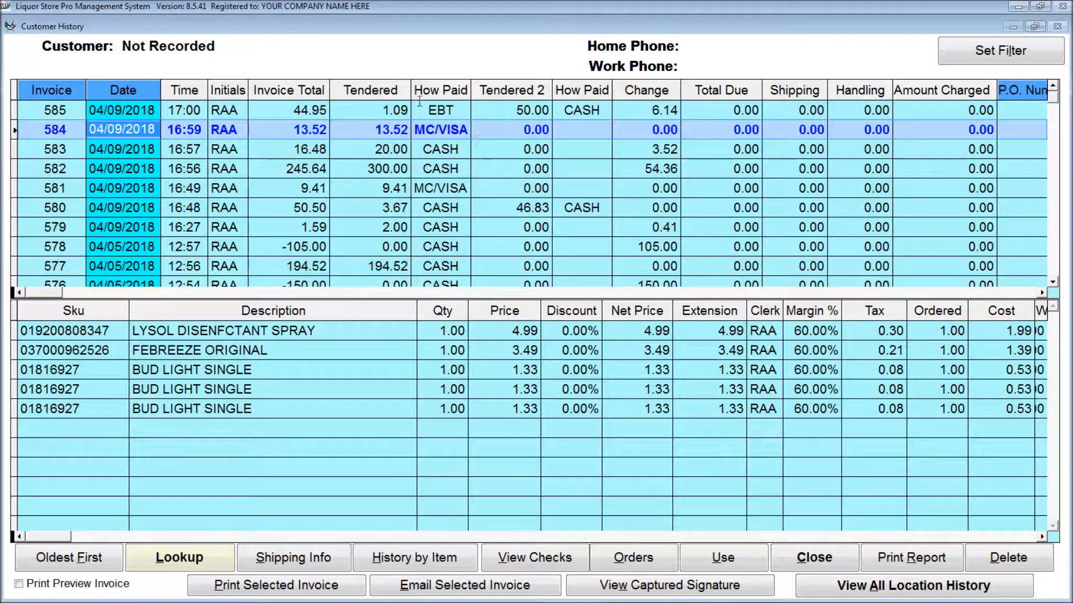
{"action": "left_click", "coordinate": [370, 109]}
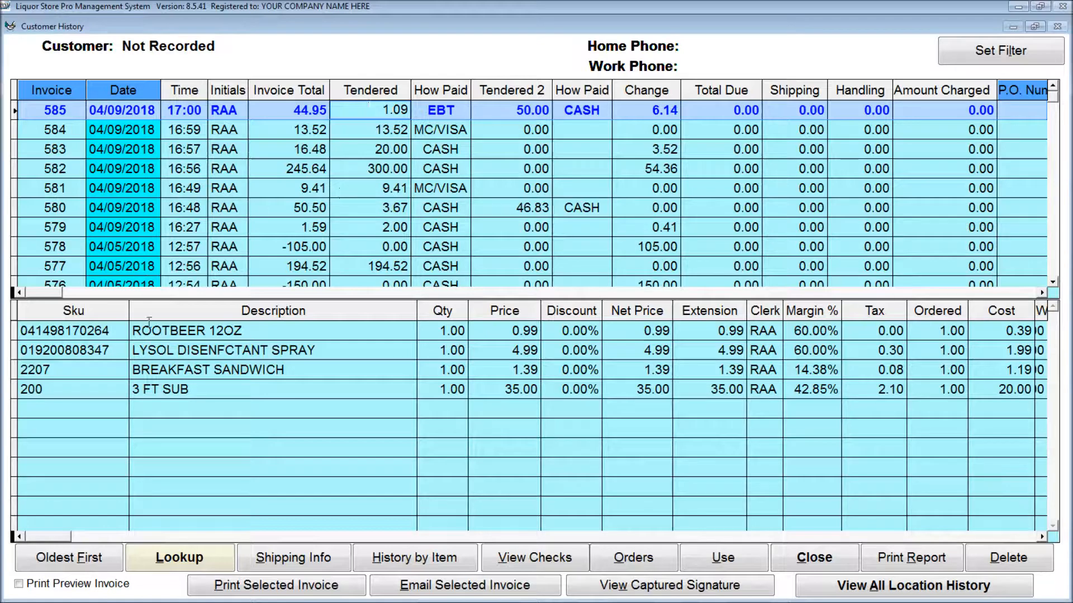
Browse the older invoices from 580 down to 568, examining their customers and line items, and return to the newest invoice
{"action": "left_click", "coordinate": [136, 212]}
{"action": "key", "text": "Down"}
{"action": "key", "text": "Down"}
{"action": "key", "text": "Down"}
{"action": "key", "text": "Down"}
{"action": "key", "text": "Down"}
{"action": "key", "text": "Down"}
{"action": "key", "text": "Down"}
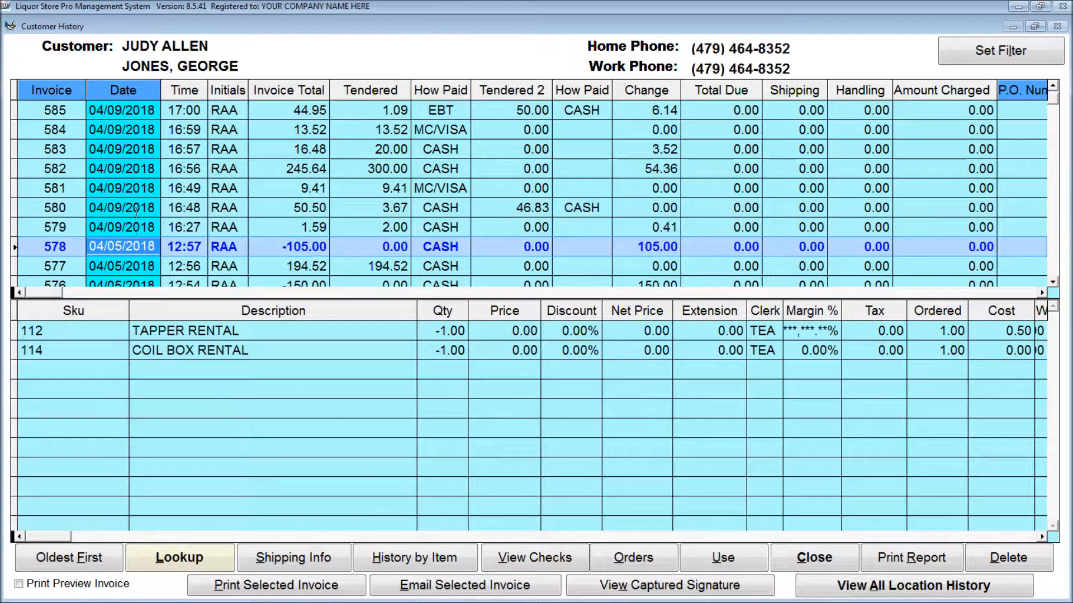
{"action": "key", "text": "Down"}
{"action": "key", "text": "Down"}
{"action": "key", "text": "Down"}
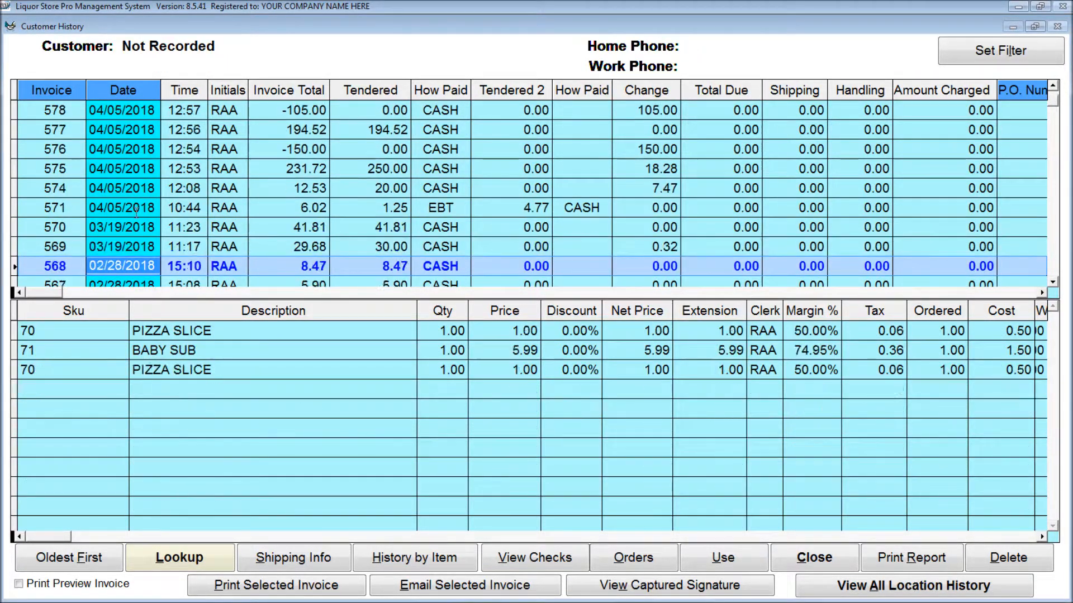
{"action": "key", "text": "Up"}
{"action": "key", "text": "Up"}
{"action": "key", "text": "Up"}
{"action": "key", "text": "Up"}
{"action": "key", "text": "Up"}
{"action": "key", "text": "Up"}
{"action": "key", "text": "Up"}
{"action": "key", "text": "Up"}
{"action": "key", "text": "Up"}
{"action": "key", "text": "Up"}
{"action": "key", "text": "Up"}
{"action": "key", "text": "Up"}
{"action": "key", "text": "Up"}
{"action": "key", "text": "Up"}
{"action": "key", "text": "Up"}
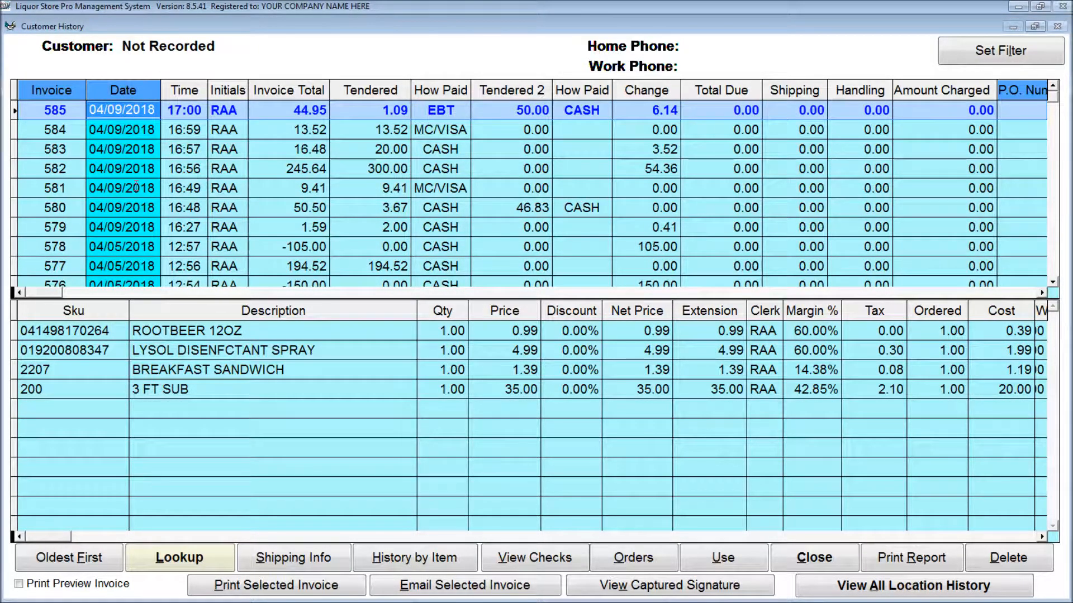
Enable print preview for invoices, review the enlarged reprint of invoice 580, and close it
{"action": "left_click", "coordinate": [133, 206]}
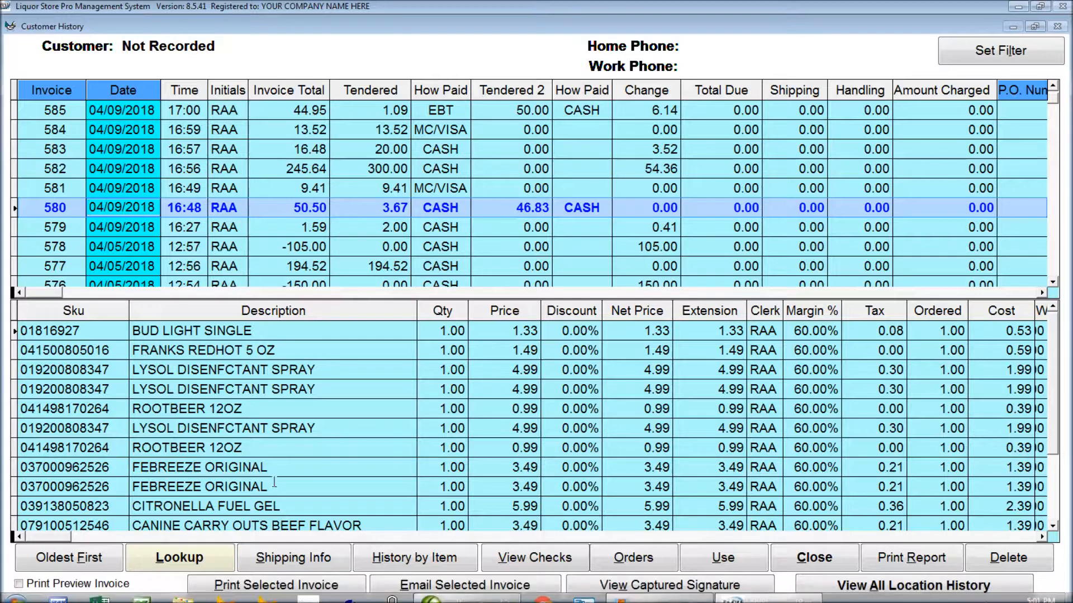
{"action": "left_click", "coordinate": [93, 587]}
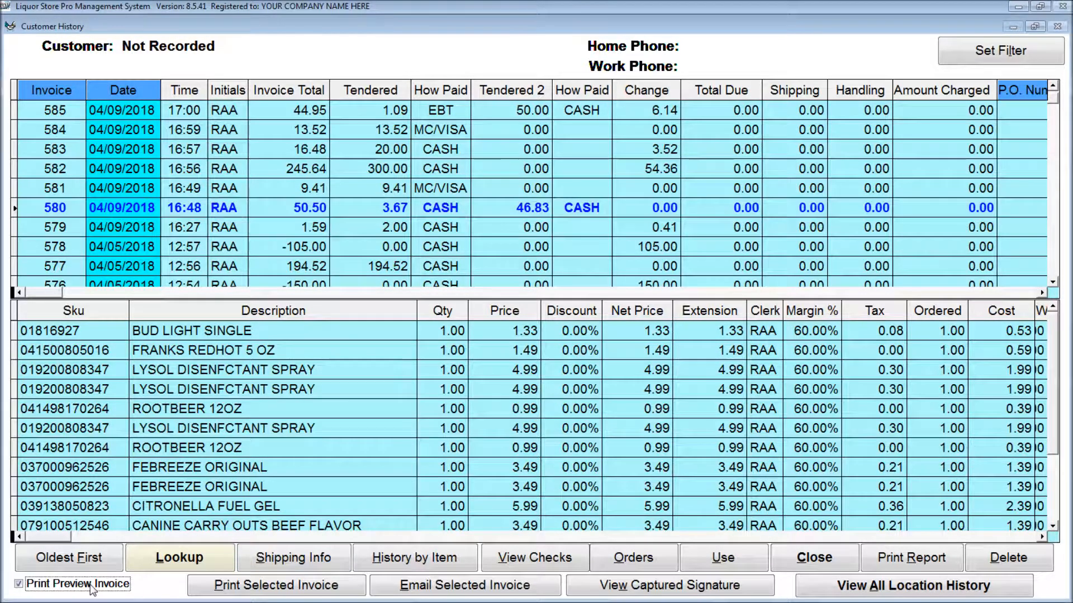
{"action": "left_click", "coordinate": [267, 588]}
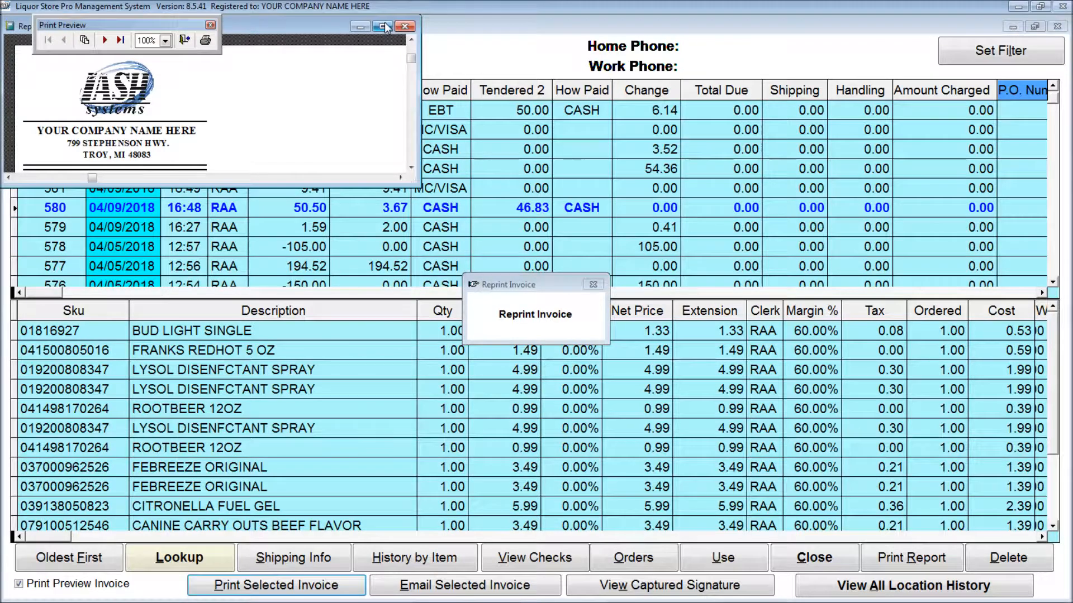
{"action": "left_click", "coordinate": [383, 26]}
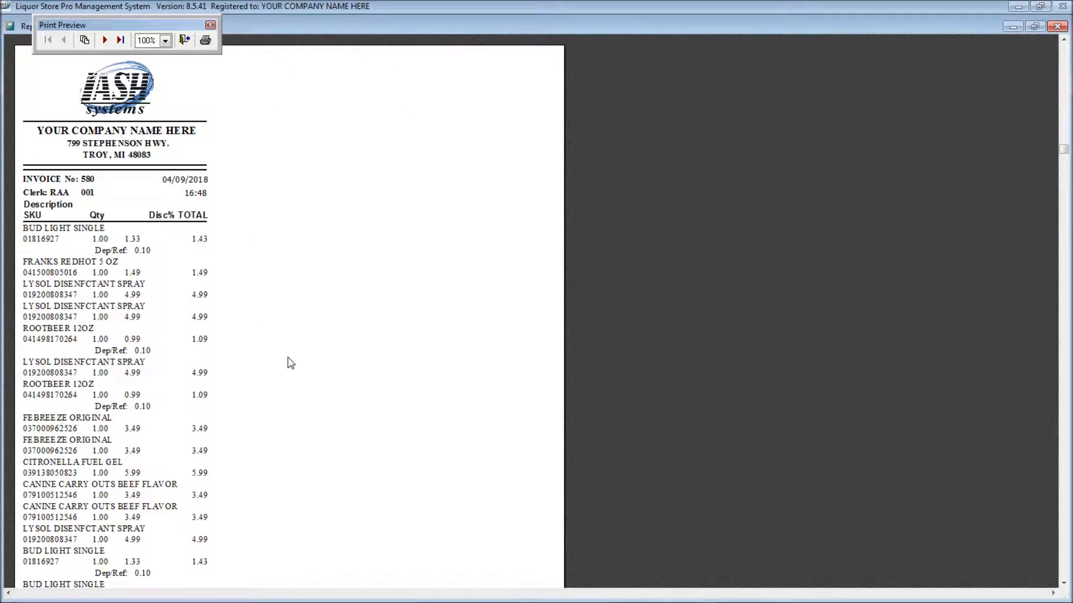
{"action": "key", "text": "Escape"}
{"action": "left_click", "coordinate": [584, 355]}
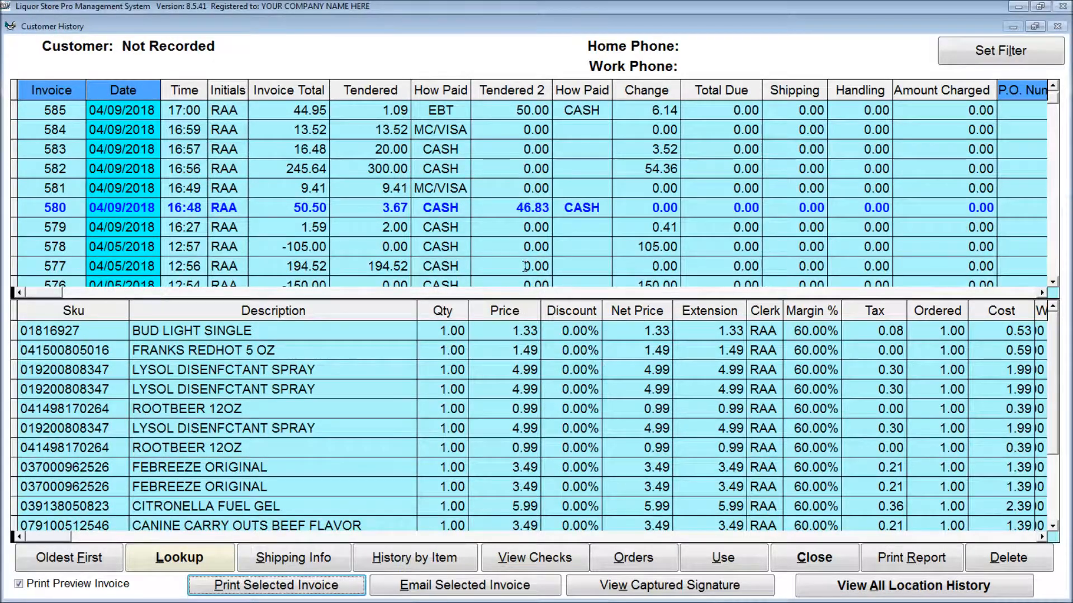
Preview the reprint of invoice 584 at full window size, review the receipt, and close the preview and the customer history
{"action": "left_click", "coordinate": [149, 182]}
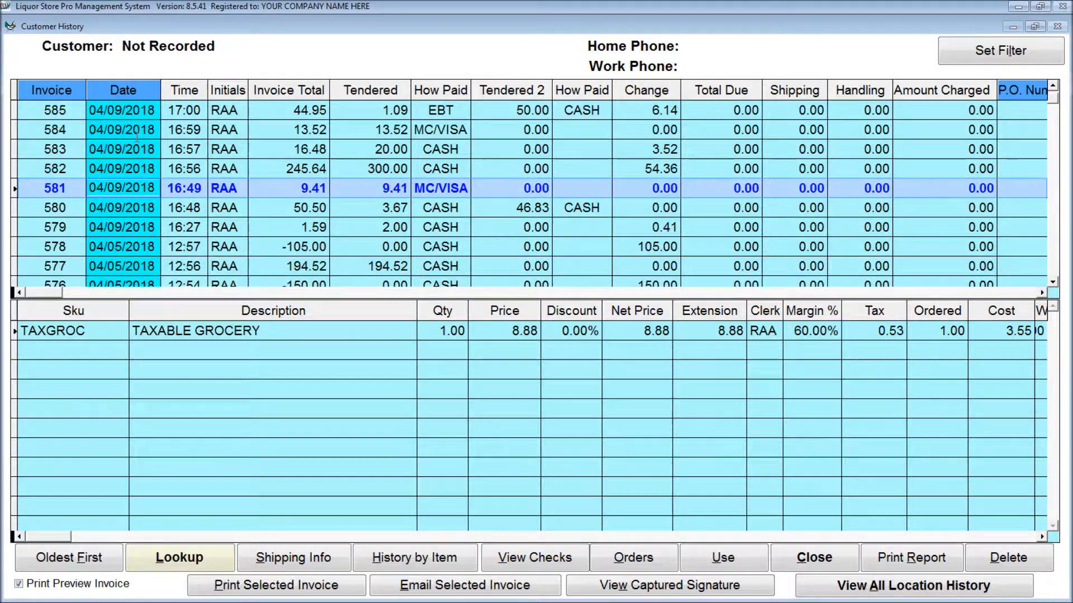
{"action": "left_click", "coordinate": [137, 136]}
{"action": "left_click", "coordinate": [304, 584]}
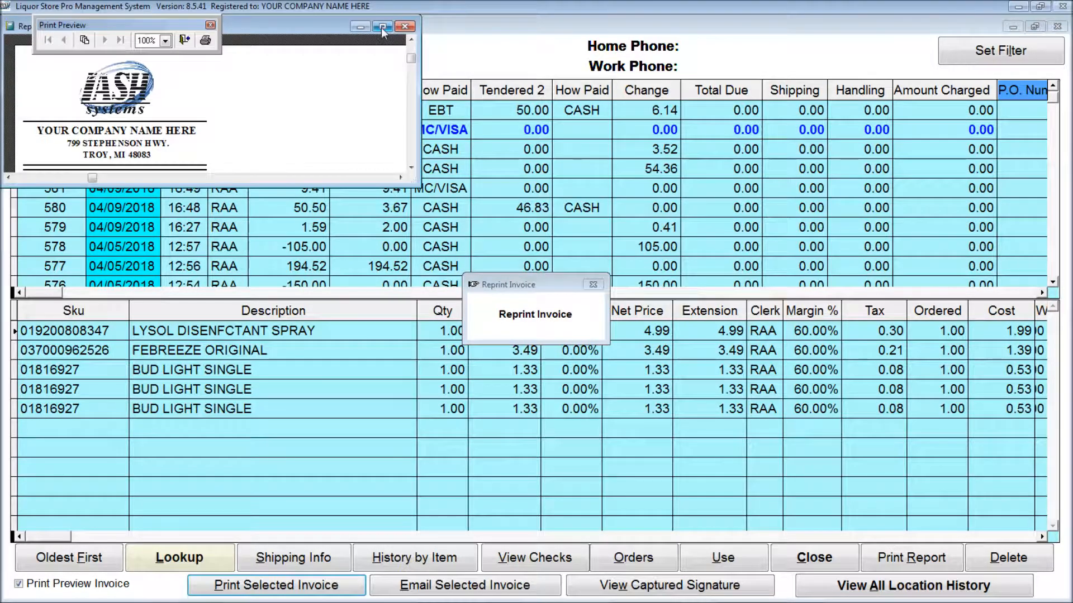
{"action": "left_click", "coordinate": [382, 27]}
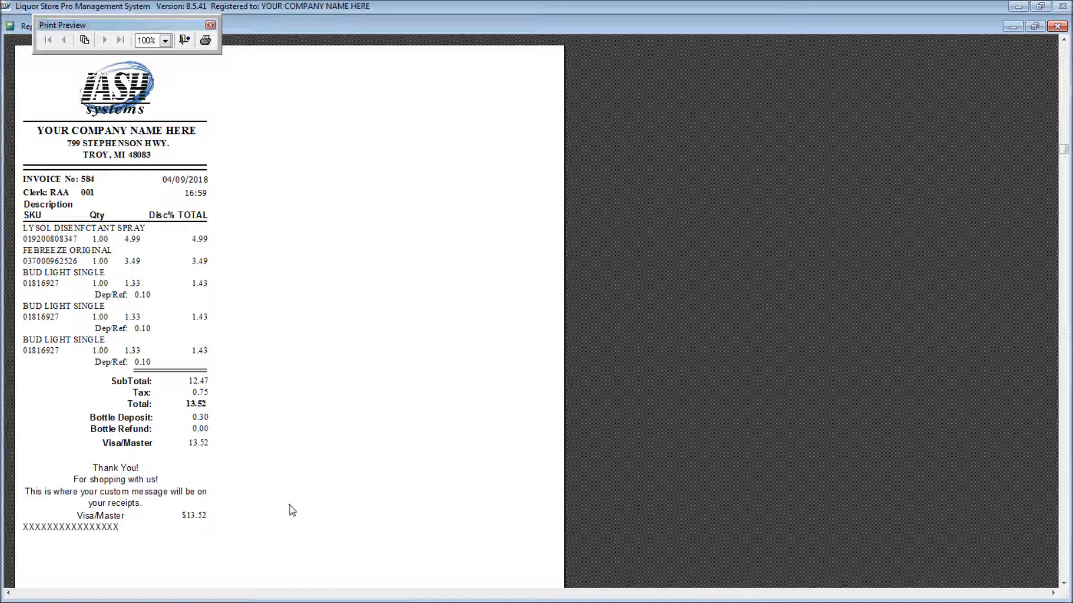
{"action": "key", "text": "Escape"}
{"action": "key", "text": "Escape"}
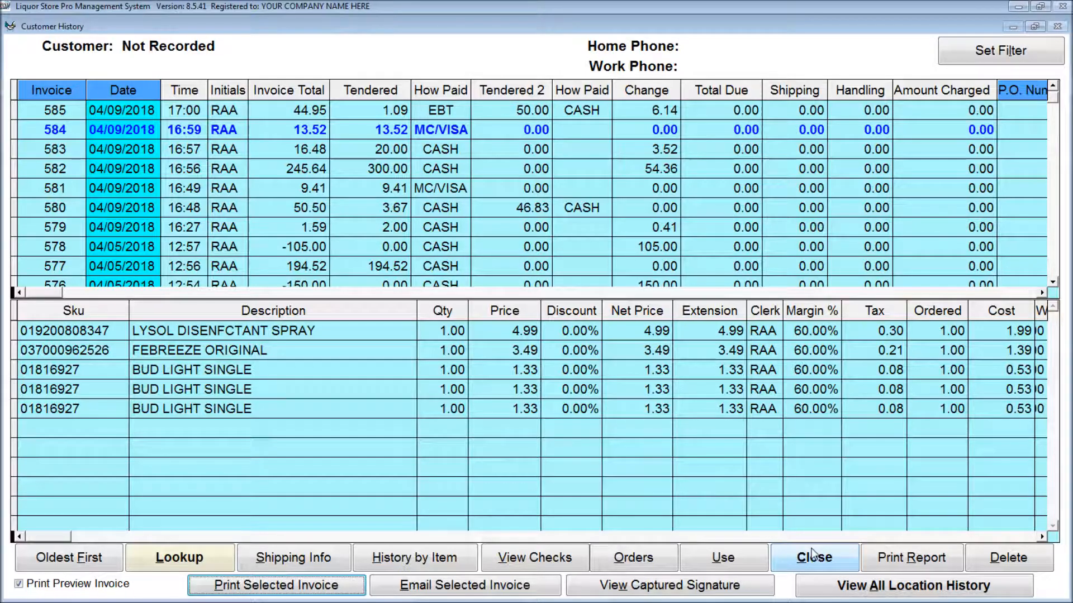
{"action": "left_click", "coordinate": [813, 556]}
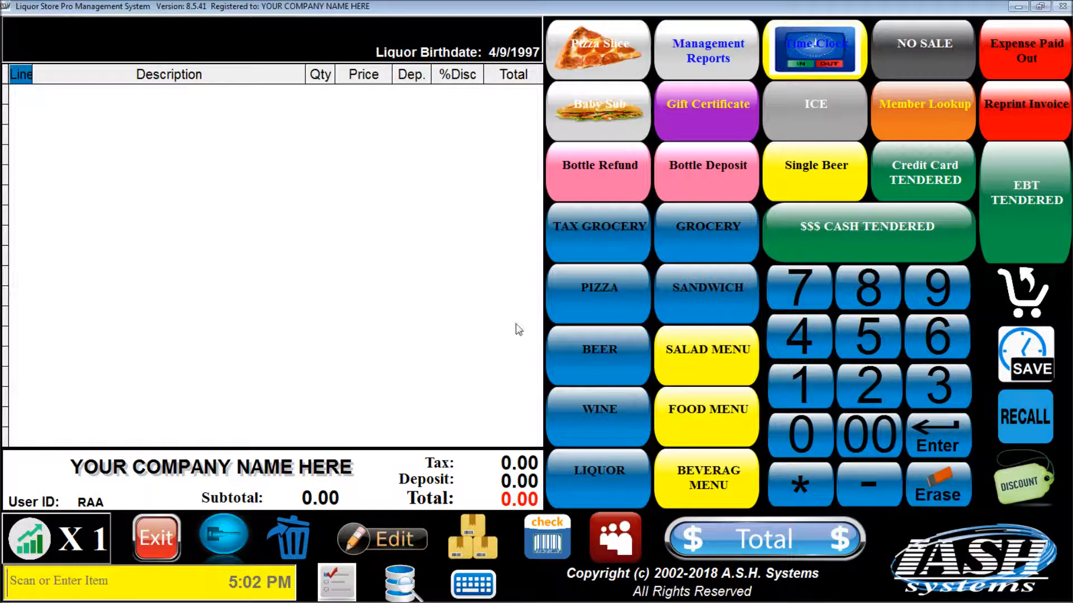
Ring up a non-taxable grocery item priced at 7.89 on a new sale
{"action": "left_click", "coordinate": [798, 296]}
{"action": "left_click", "coordinate": [880, 301]}
{"action": "left_click", "coordinate": [945, 293]}
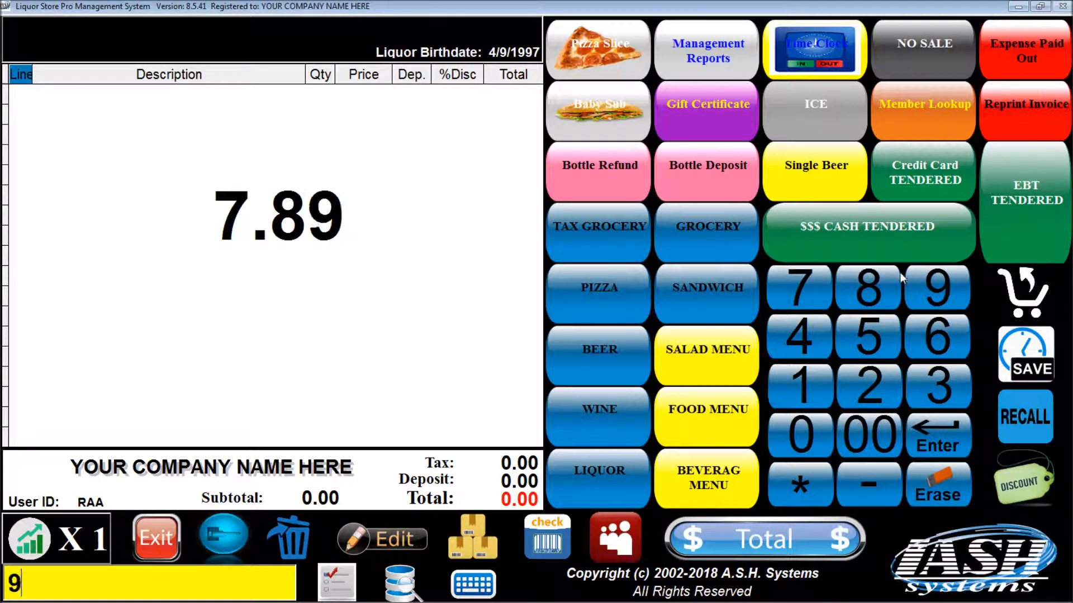
{"action": "left_click", "coordinate": [719, 230]}
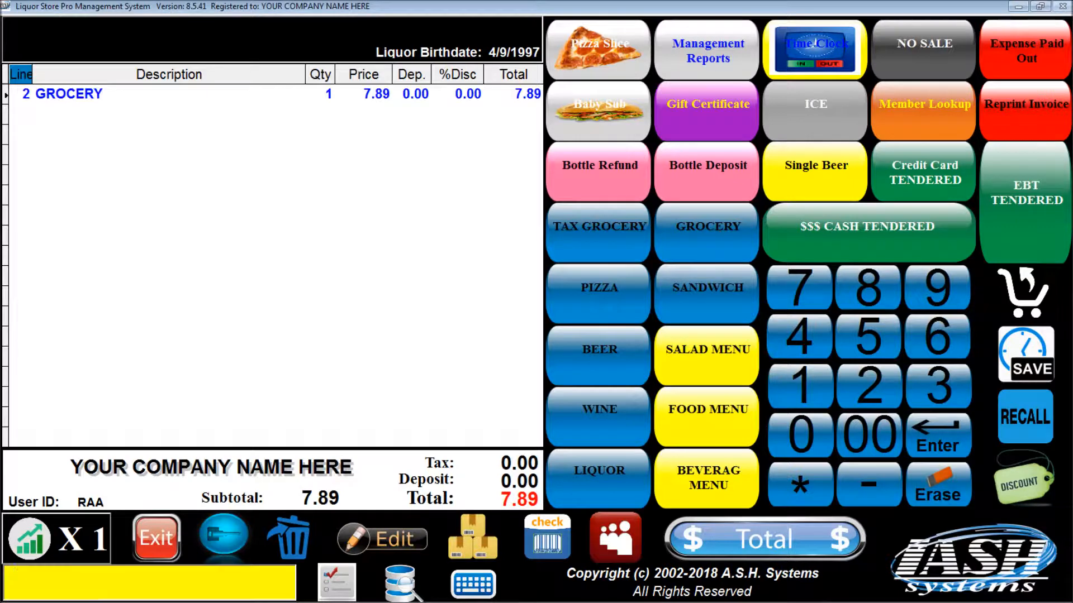
Add a bottle refund of 0.60 to the grocery sale
{"action": "left_click", "coordinate": [602, 168]}
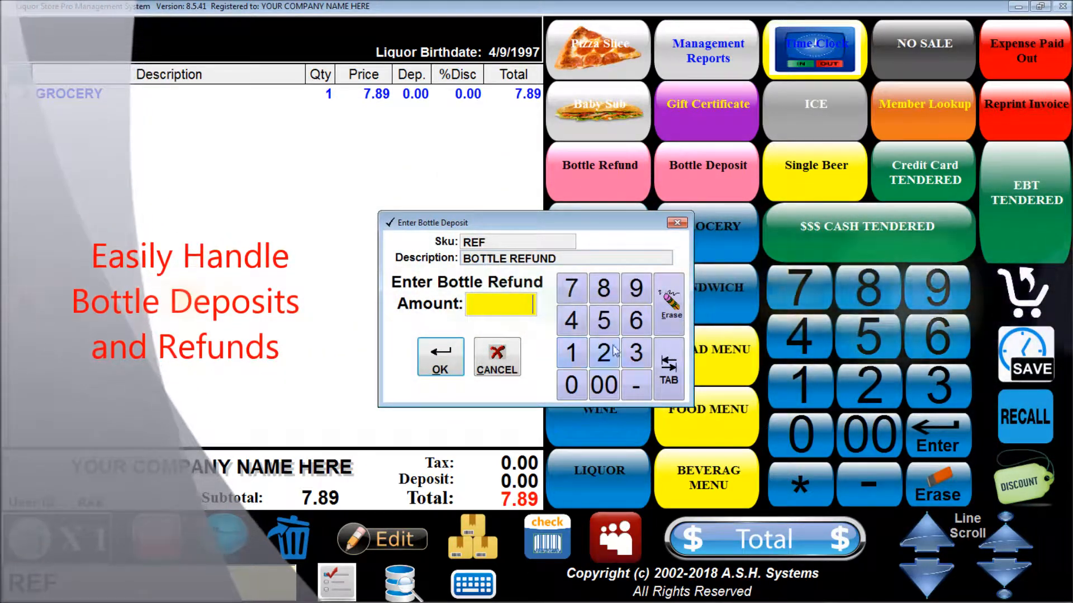
{"action": "left_click", "coordinate": [636, 320]}
{"action": "left_click", "coordinate": [570, 385]}
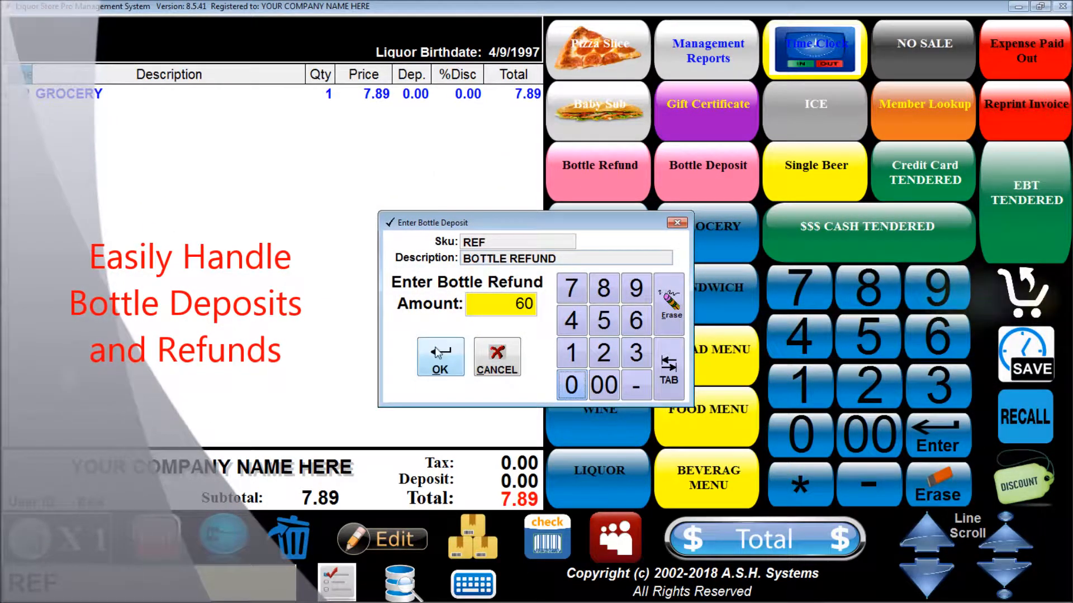
{"action": "left_click", "coordinate": [439, 355]}
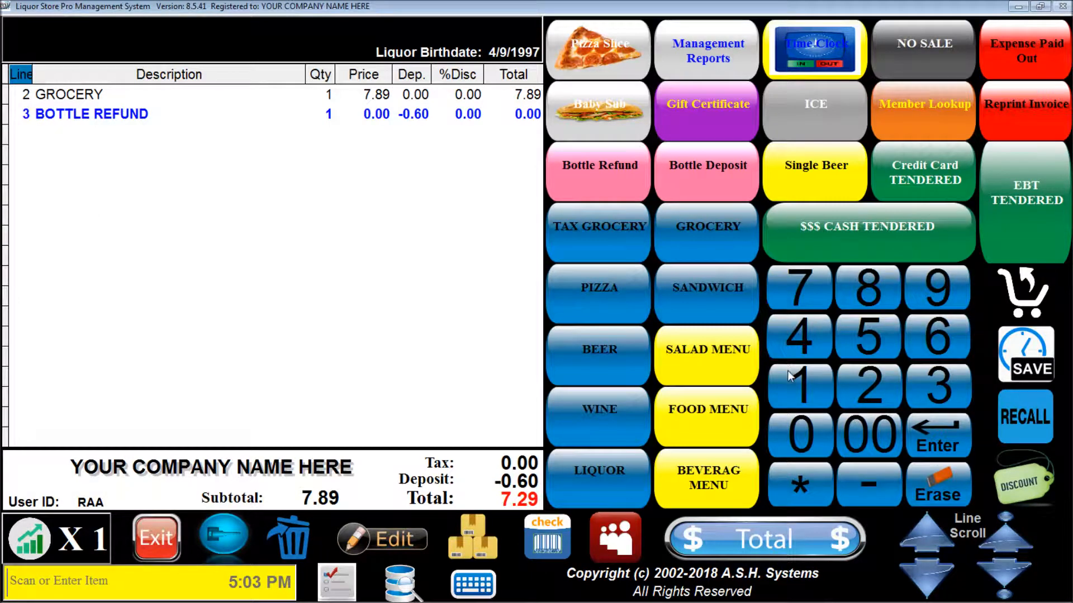
Complete the sale with $10.00 cash tendered and dismiss the change display
{"action": "left_click", "coordinate": [814, 384]}
{"action": "left_click", "coordinate": [801, 433]}
{"action": "left_click", "coordinate": [868, 435]}
{"action": "left_click", "coordinate": [861, 236]}
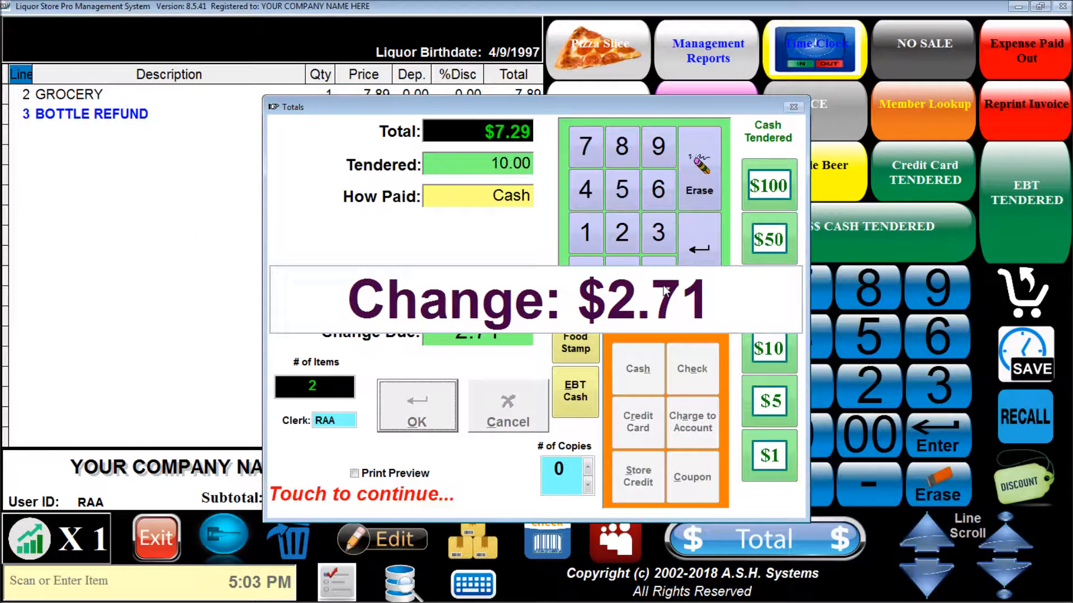
{"action": "left_click", "coordinate": [663, 287]}
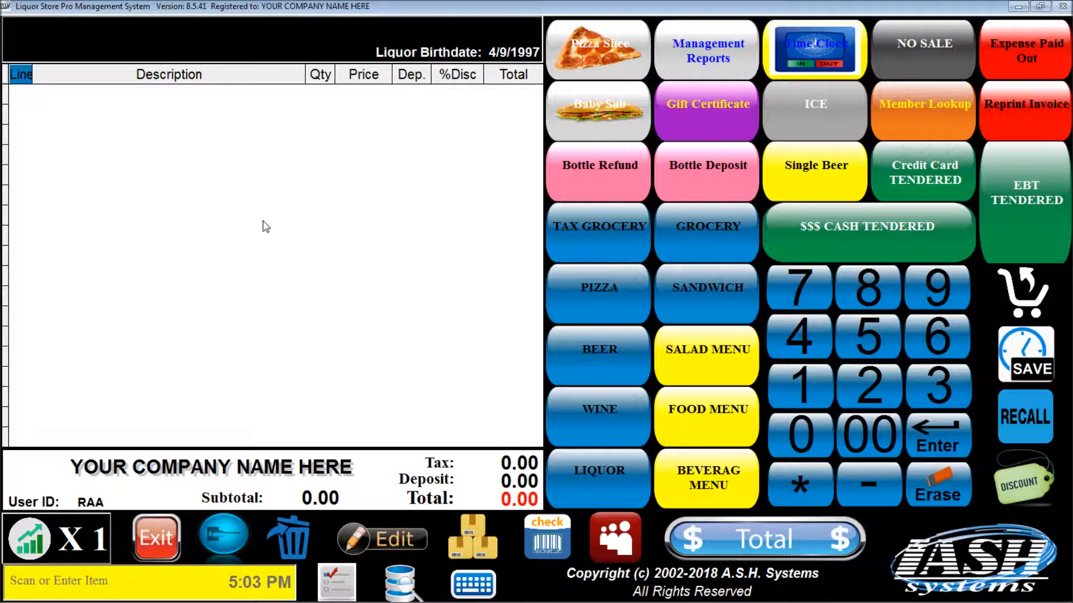
Exit the sales screen and open the local station settings, logging in with the employee initials and password
{"action": "left_click", "coordinate": [158, 537]}
{"action": "left_click", "coordinate": [445, 310]}
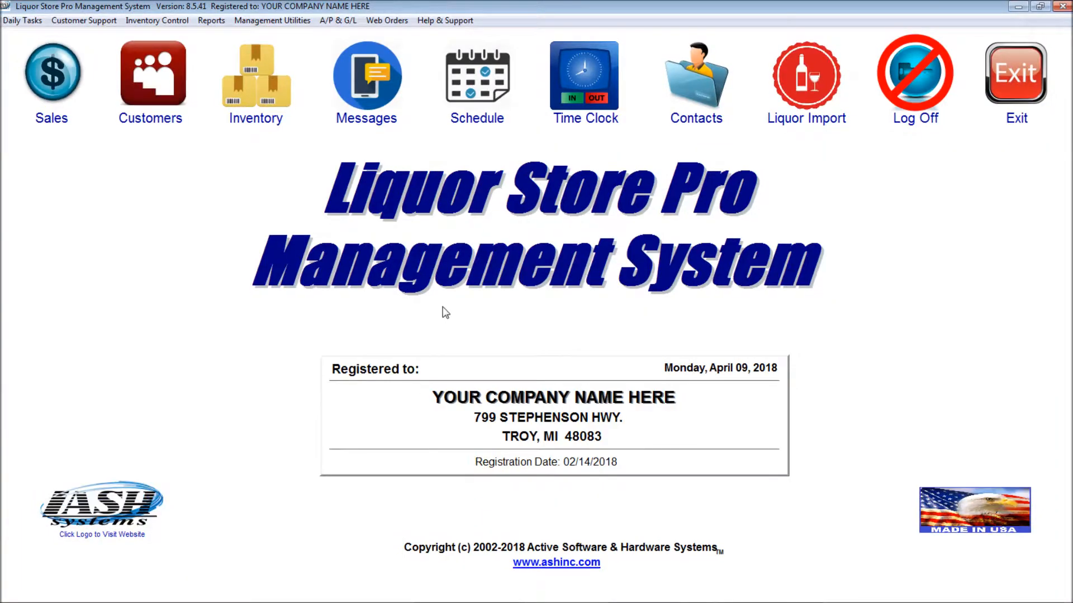
{"action": "left_click", "coordinate": [268, 21]}
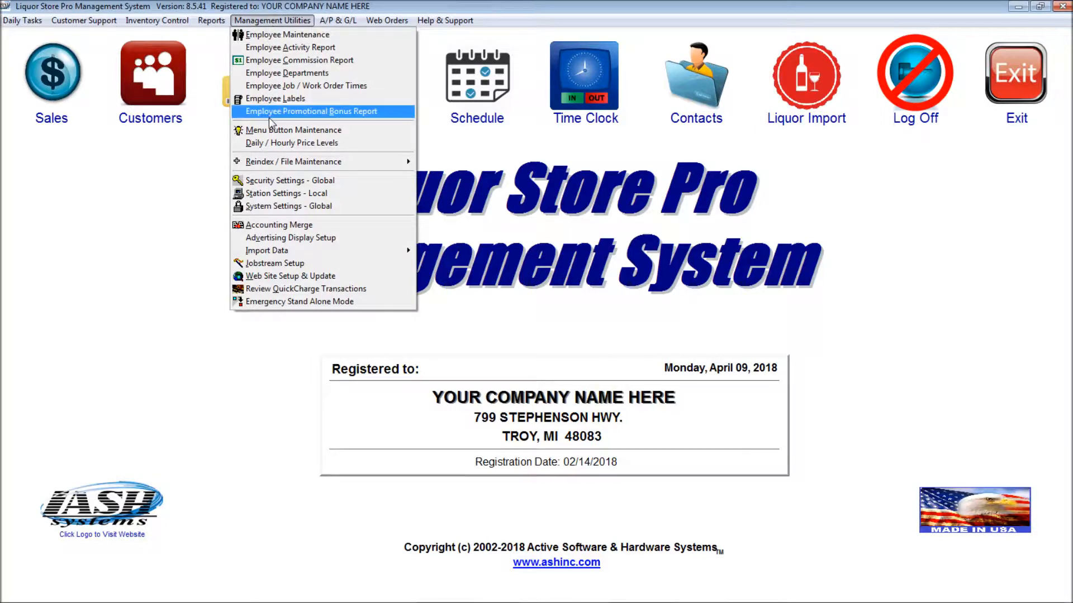
{"action": "mouse_move", "coordinate": [400, 24]}
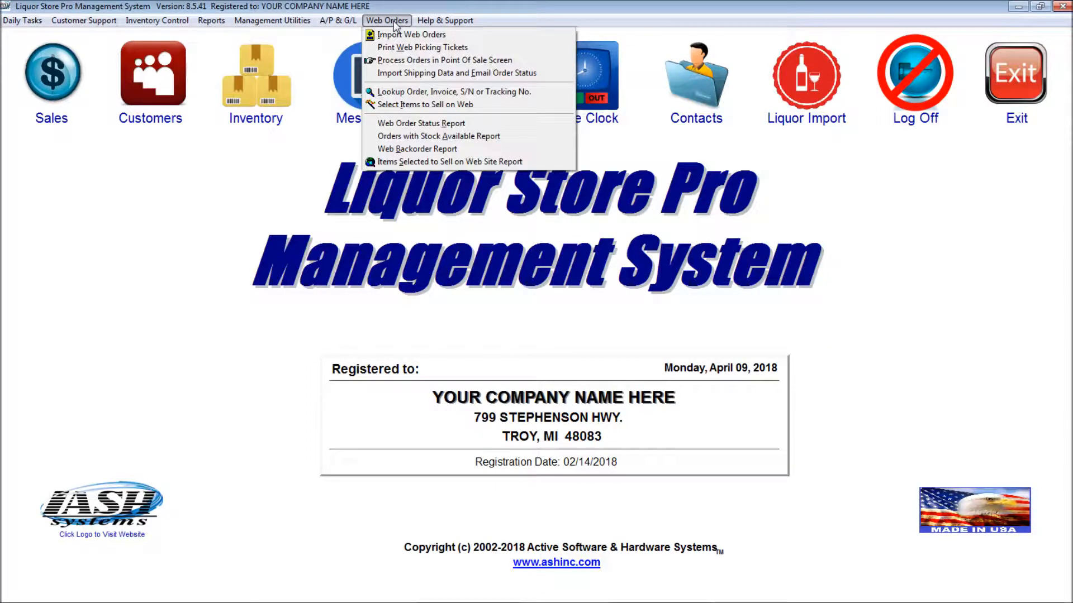
{"action": "mouse_move", "coordinate": [274, 22]}
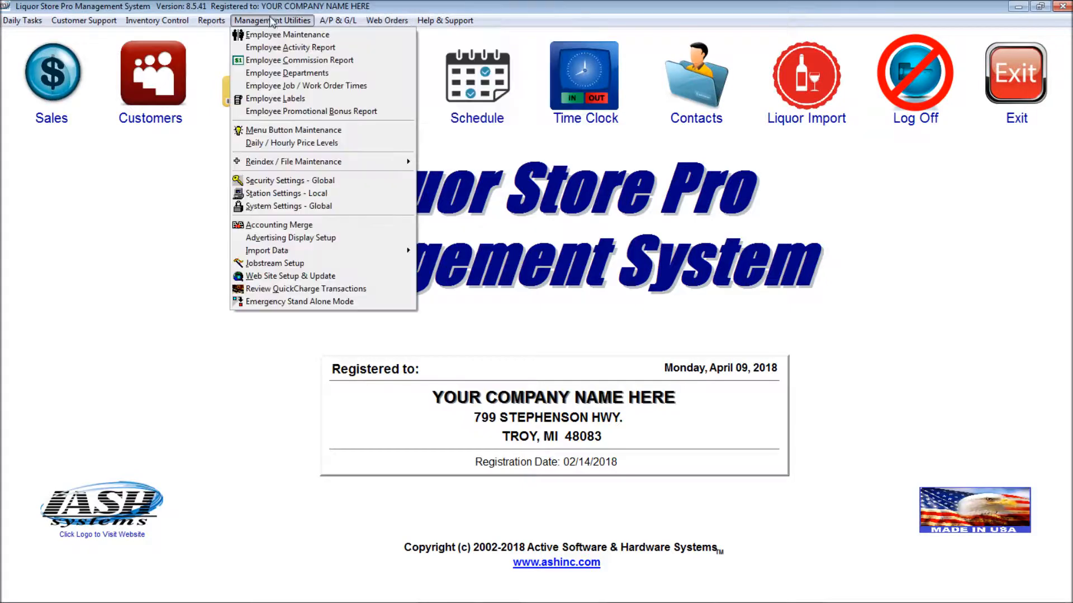
{"action": "left_click", "coordinate": [280, 193]}
{"action": "type", "text": "RAA"}
{"action": "key", "text": "Return"}
{"action": "type", "text": "******"}
{"action": "key", "text": "Return"}
{"action": "key", "text": "Return"}
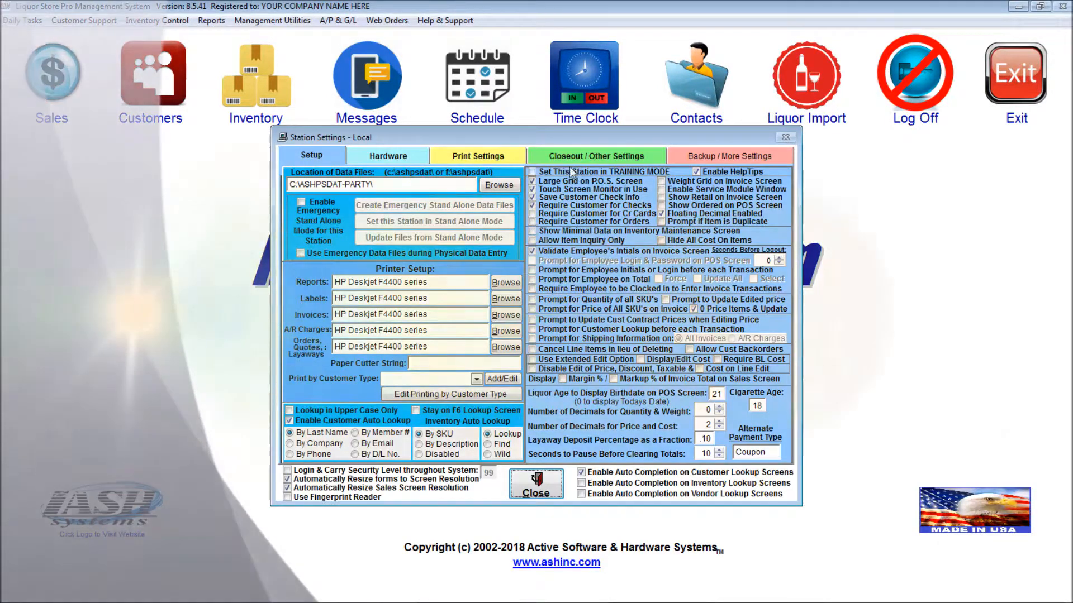
Try to place this station in training mode, accepting the copy of live data to the training files, and close the station settings
{"action": "left_click", "coordinate": [570, 171]}
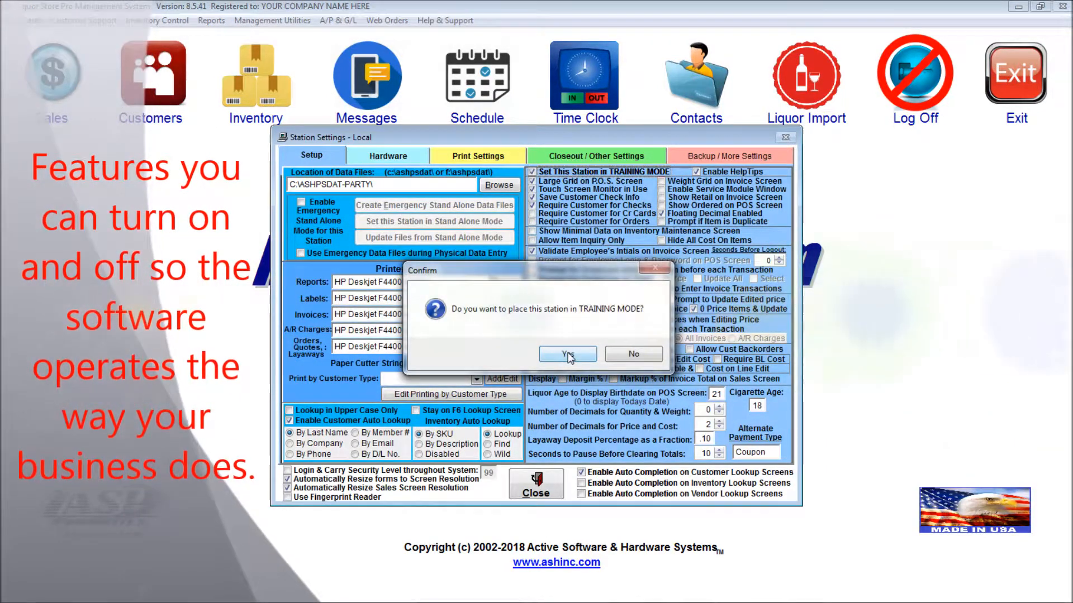
{"action": "left_click", "coordinate": [567, 355]}
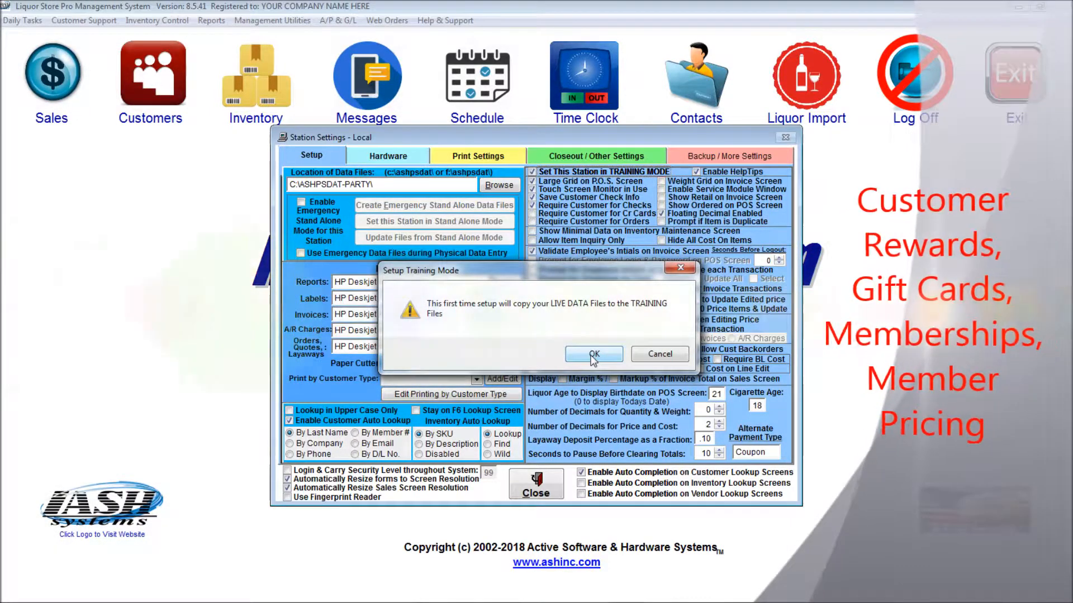
{"action": "left_click", "coordinate": [593, 357]}
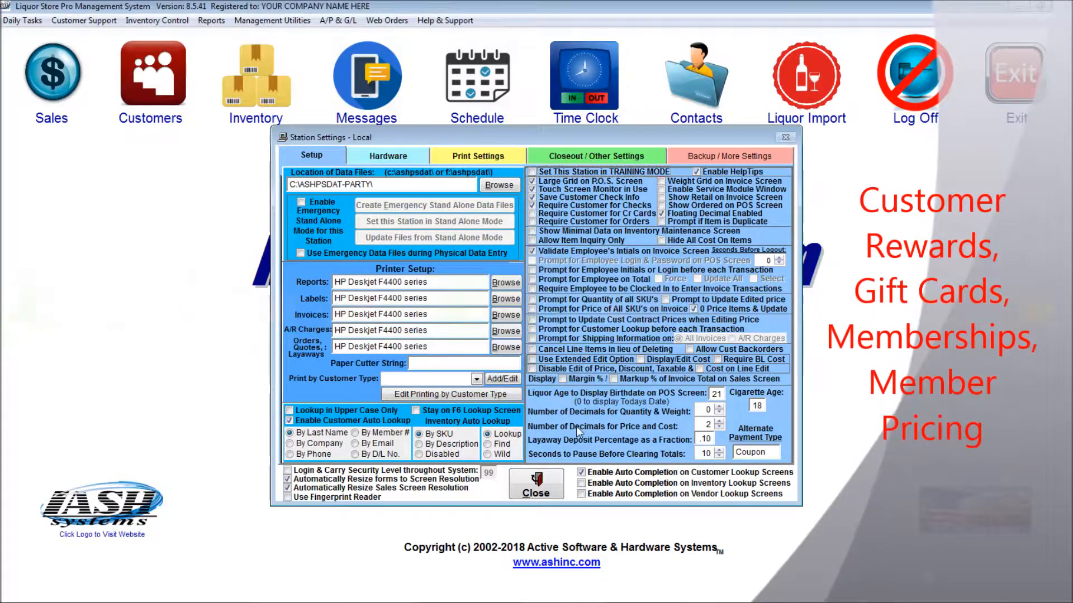
{"action": "left_click", "coordinate": [536, 485]}
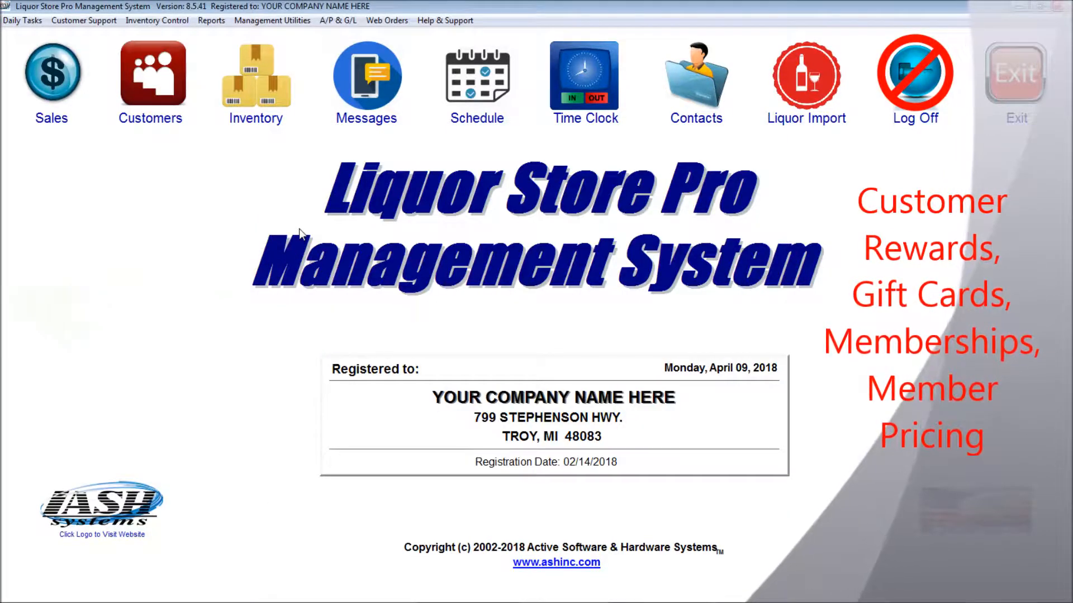